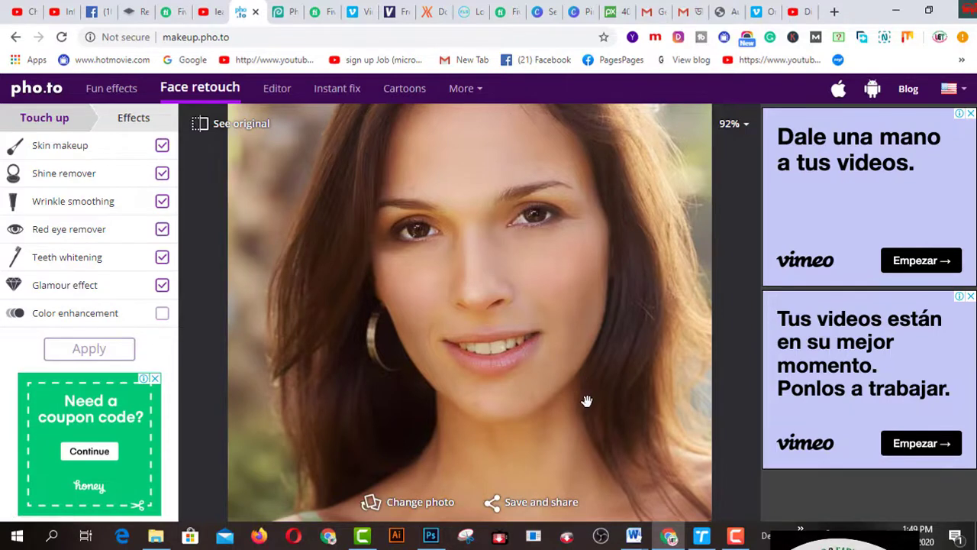
Go to the save and share page of the retouched portrait and download the image.
click(547, 516)
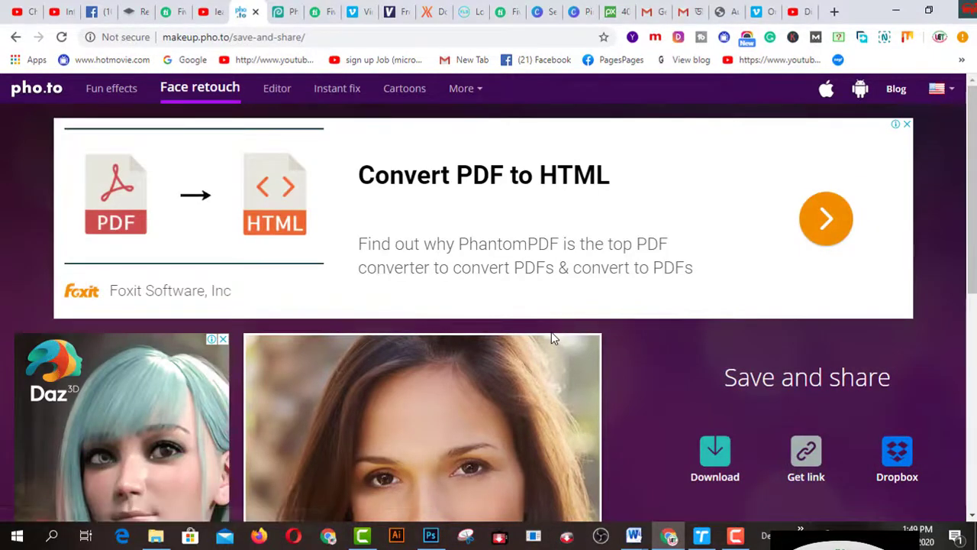
scroll(535, 339, down, 3)
scroll(531, 340, down, 3)
scroll(458, 259, up, 2)
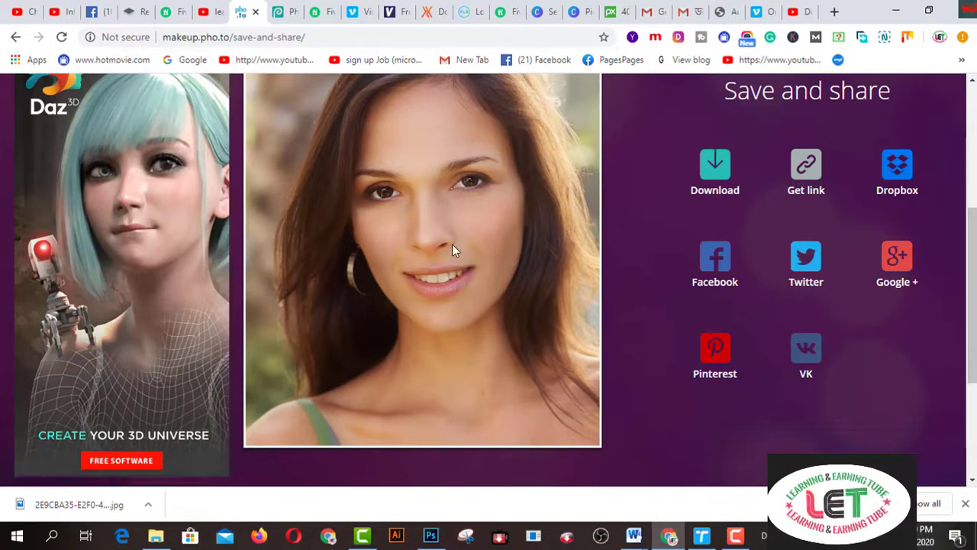
right_click(478, 162)
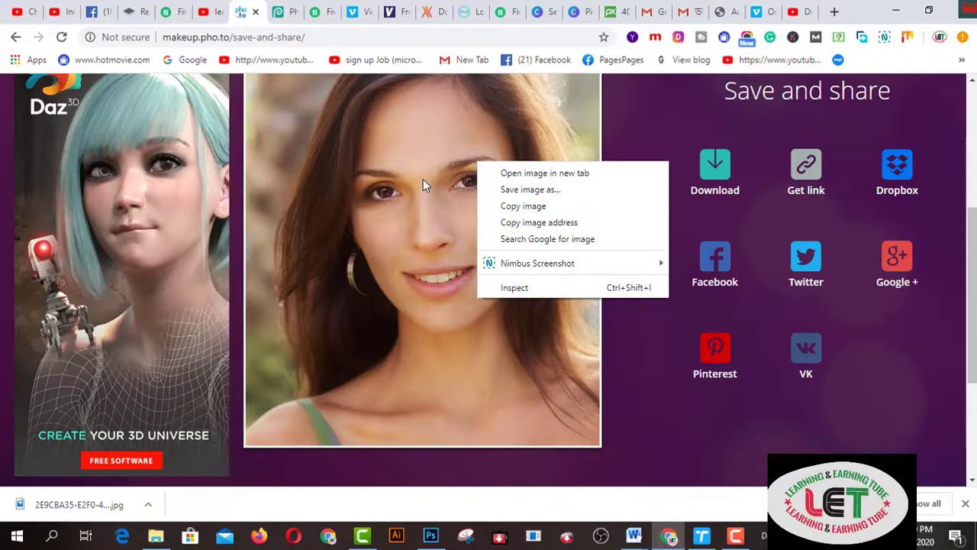
click(375, 152)
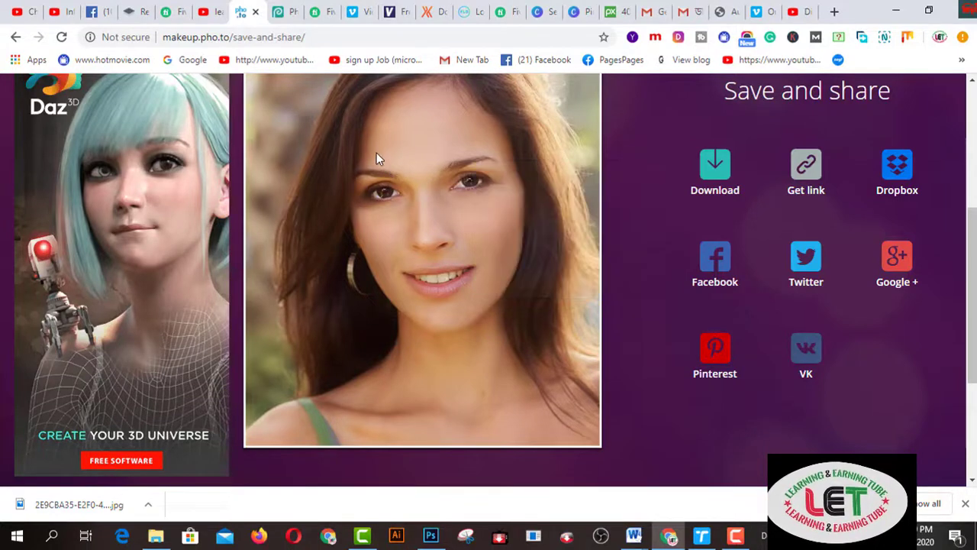
Switch to Photopea and open the portrait 2E9CBA35-E2F0-45B4-B412-45EC7843B20B from the Desktop folder.
click(294, 13)
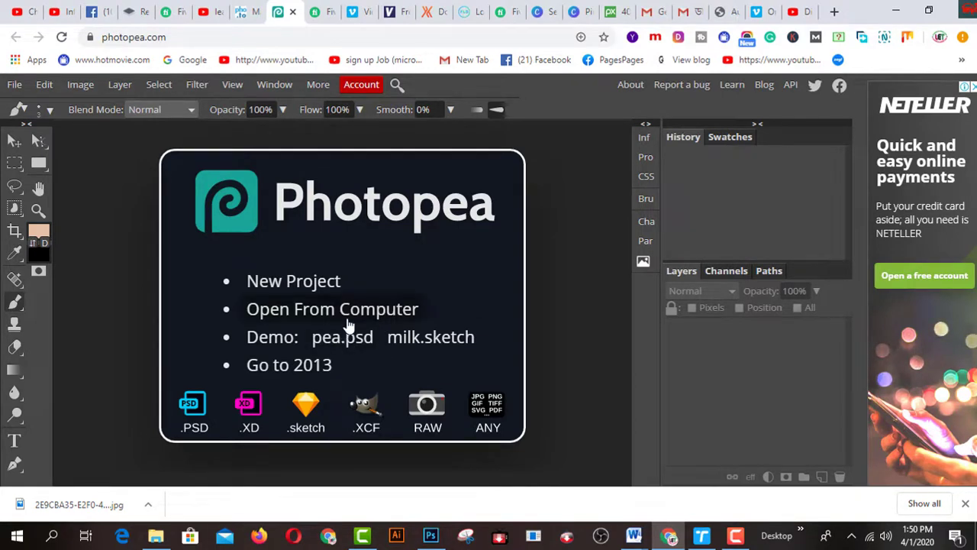
click(14, 86)
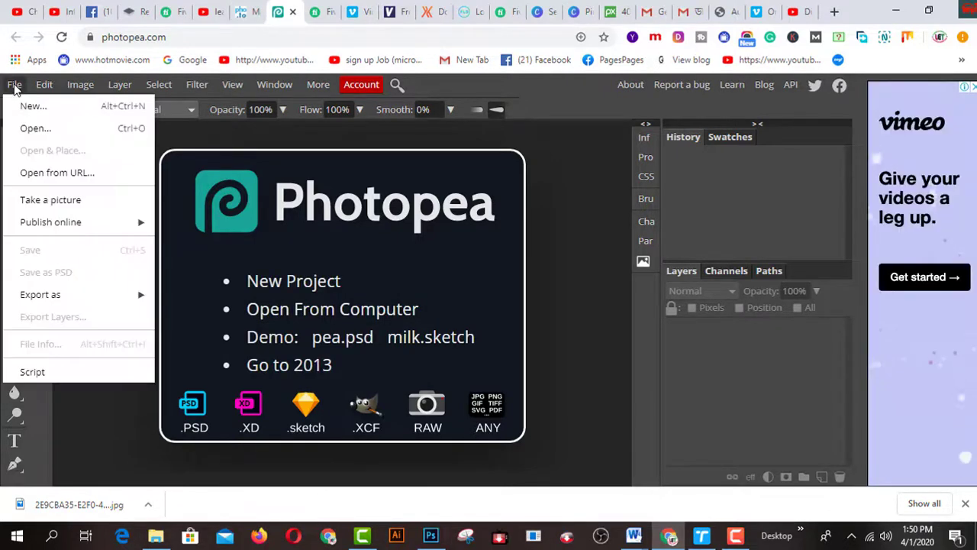
click(28, 133)
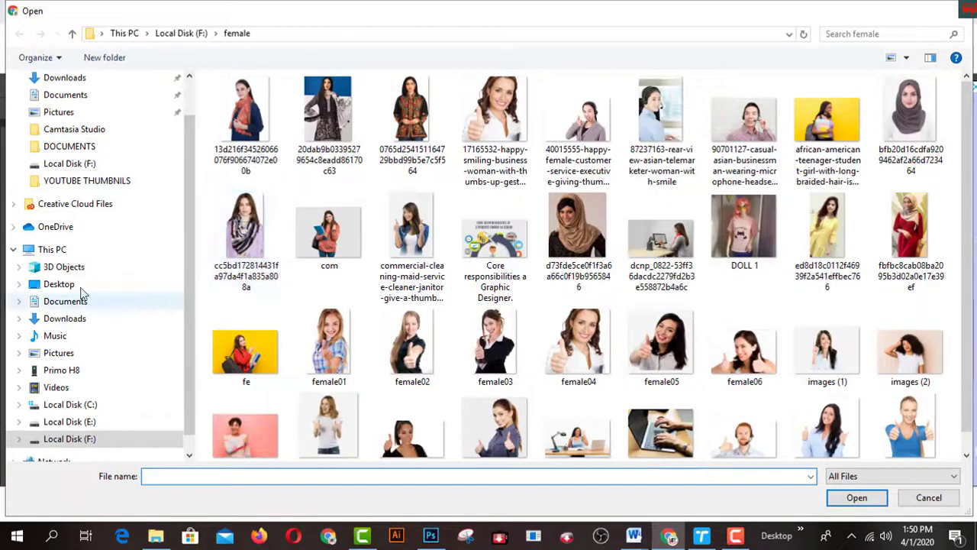
click(76, 285)
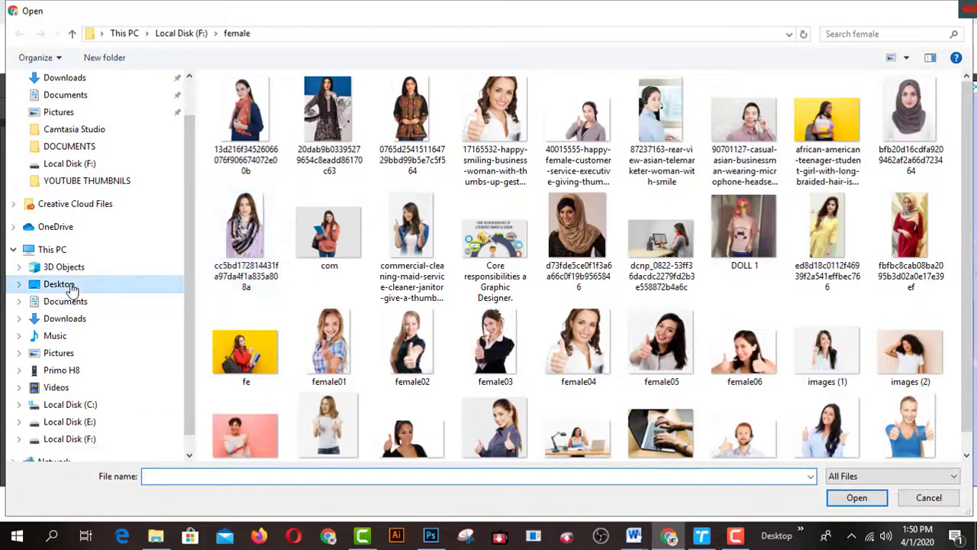
click(246, 110)
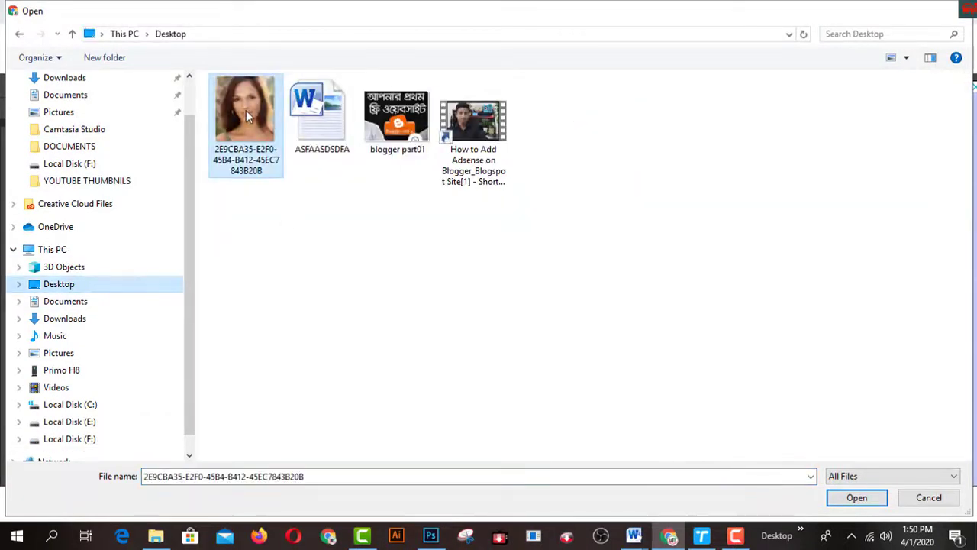
click(858, 499)
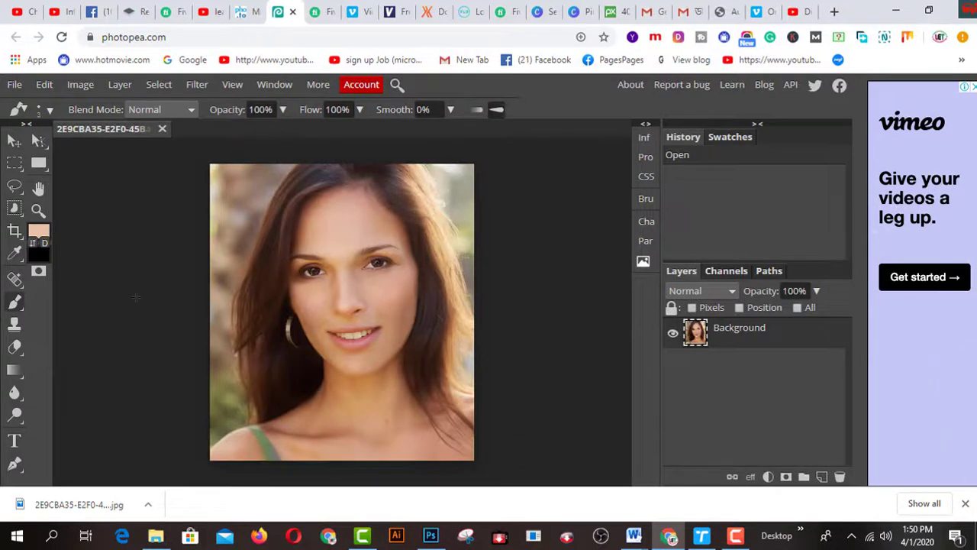
Set the foreground colour to the skin tone e0b499, sampled from the forehead beside the small spot above the eyebrow.
click(15, 415)
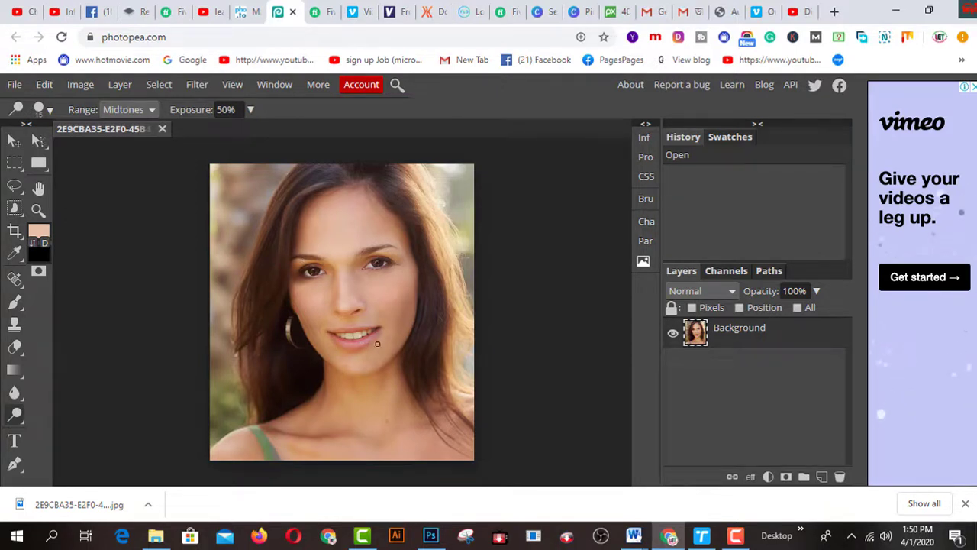
click(38, 210)
click(319, 231)
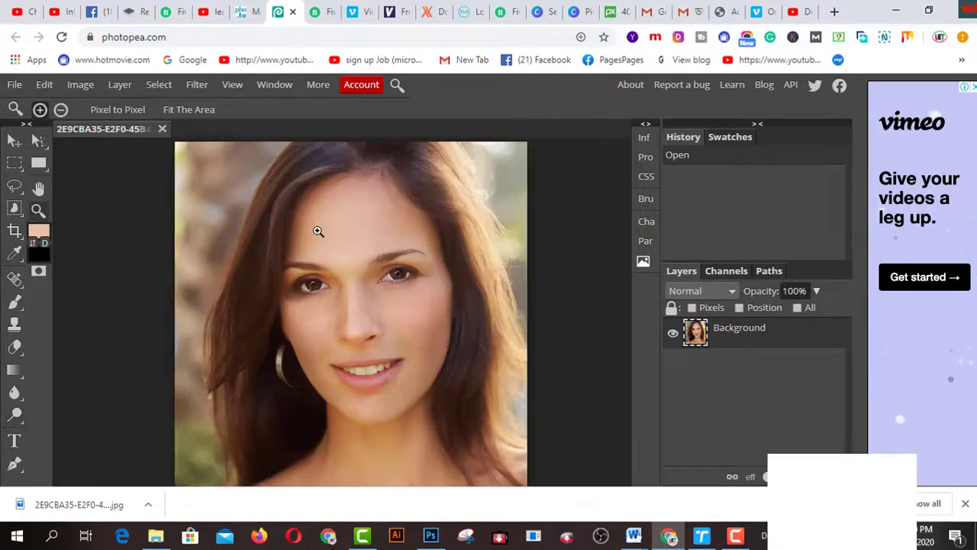
click(318, 232)
click(319, 231)
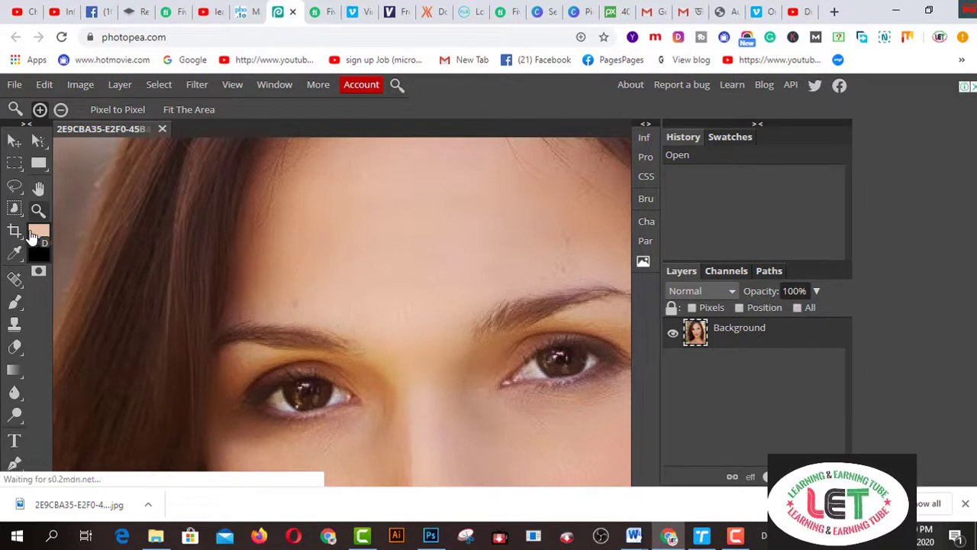
click(37, 233)
drag(246, 203, 691, 178)
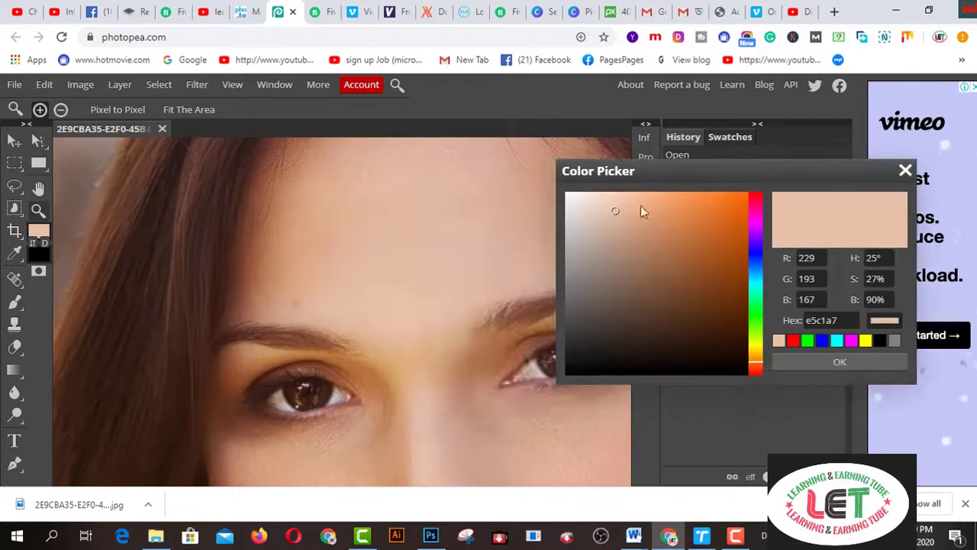
click(311, 310)
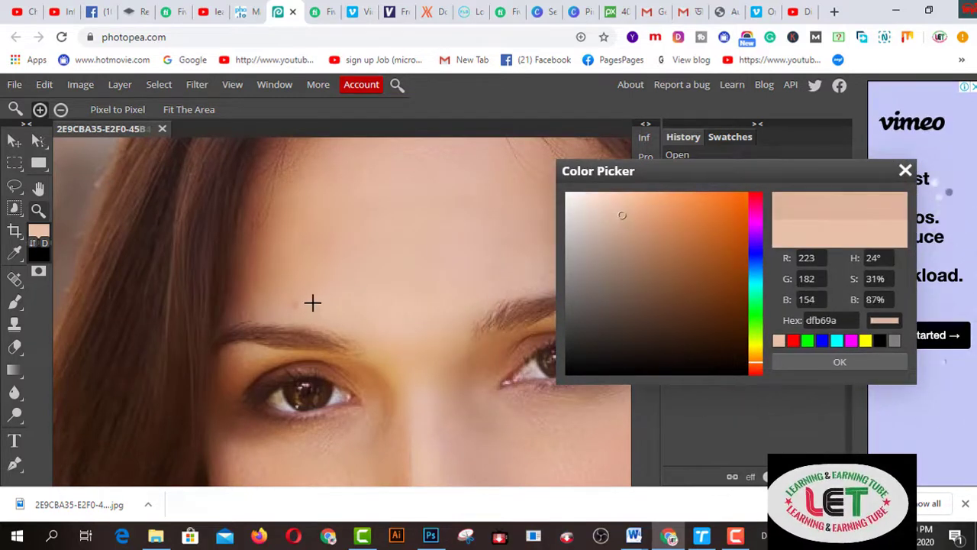
click(310, 305)
click(303, 298)
click(303, 298)
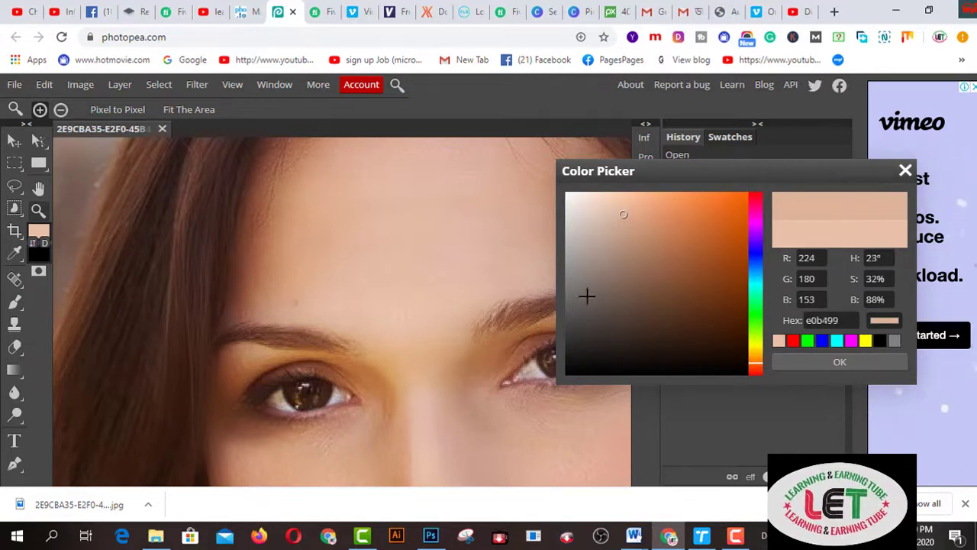
click(834, 362)
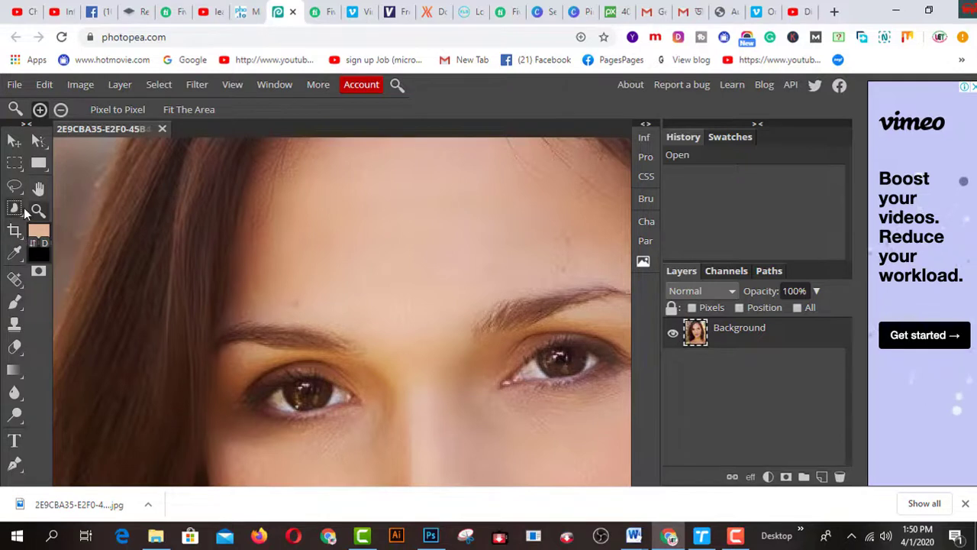
Paint over the small dark spot on the forehead above the eyebrow with the Brush tool.
click(14, 231)
right_click(22, 309)
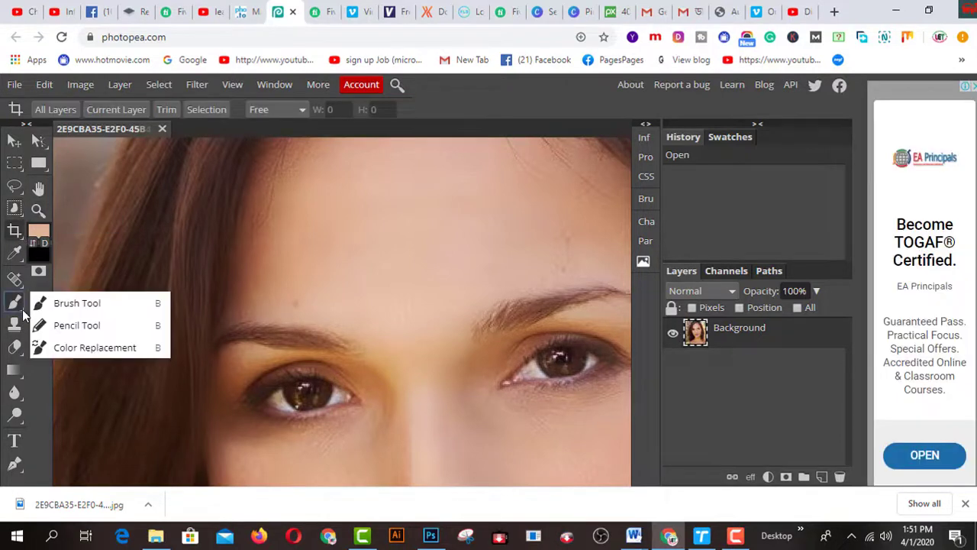
click(53, 304)
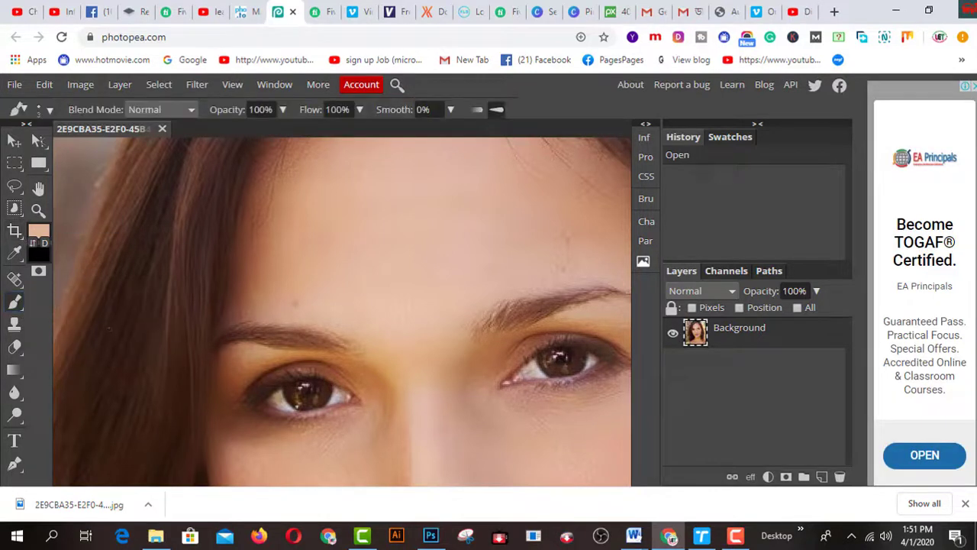
click(296, 305)
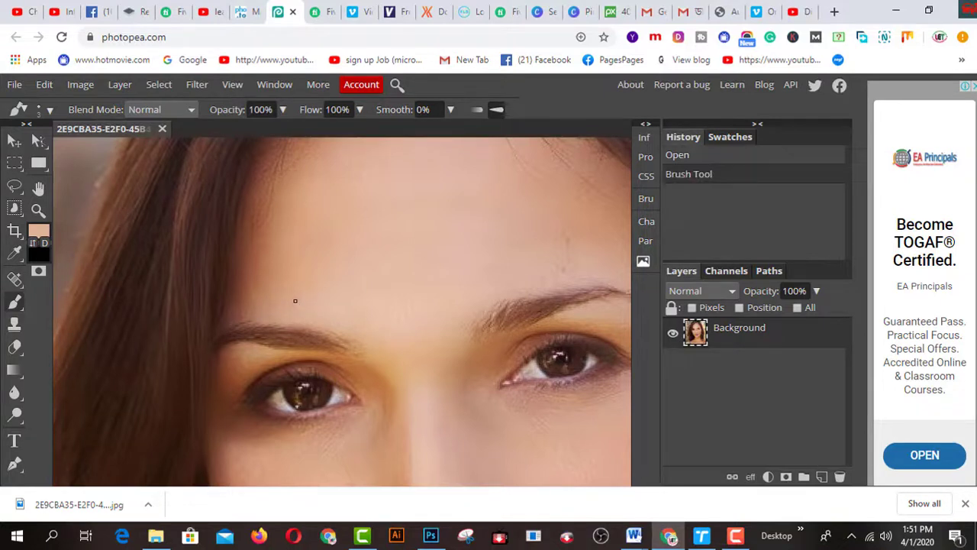
click(295, 302)
click(295, 304)
click(298, 301)
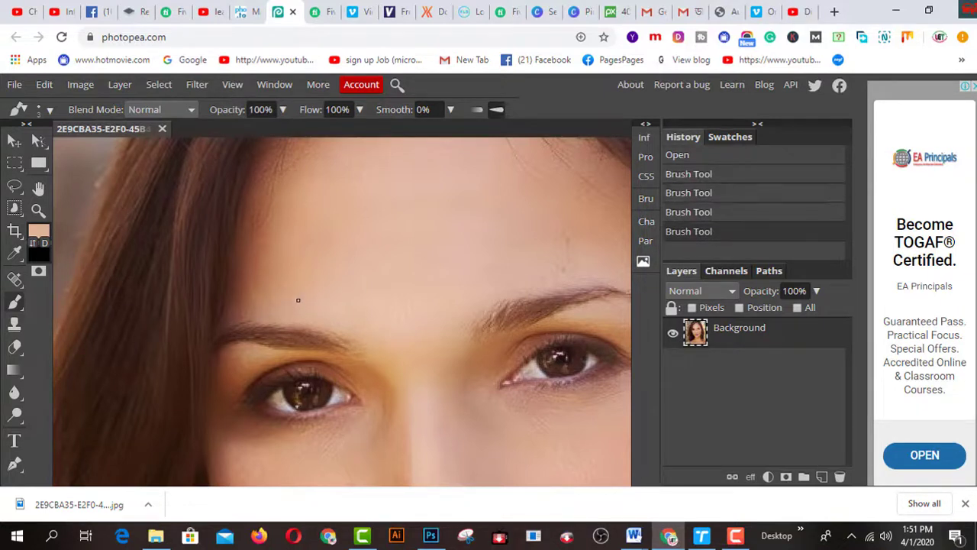
click(298, 301)
click(296, 300)
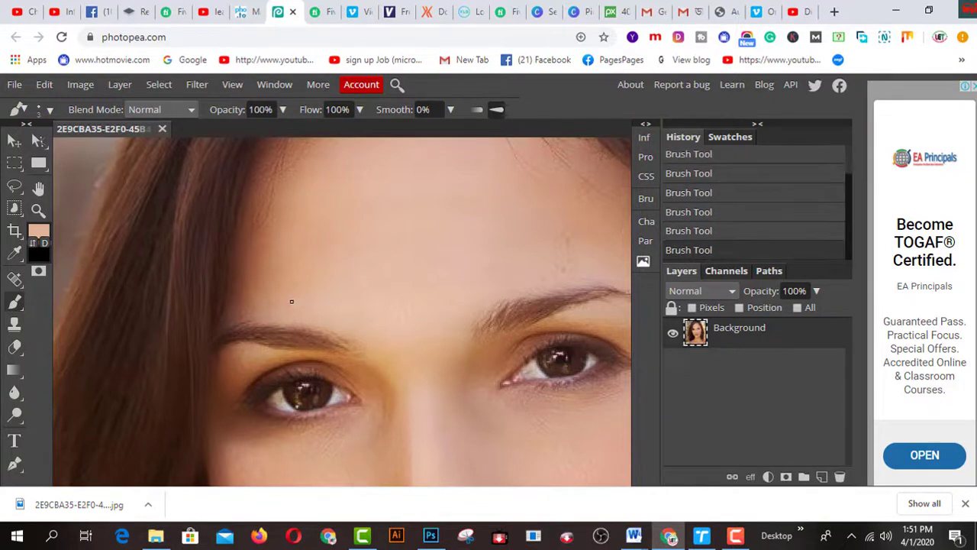
click(301, 304)
click(301, 300)
click(290, 307)
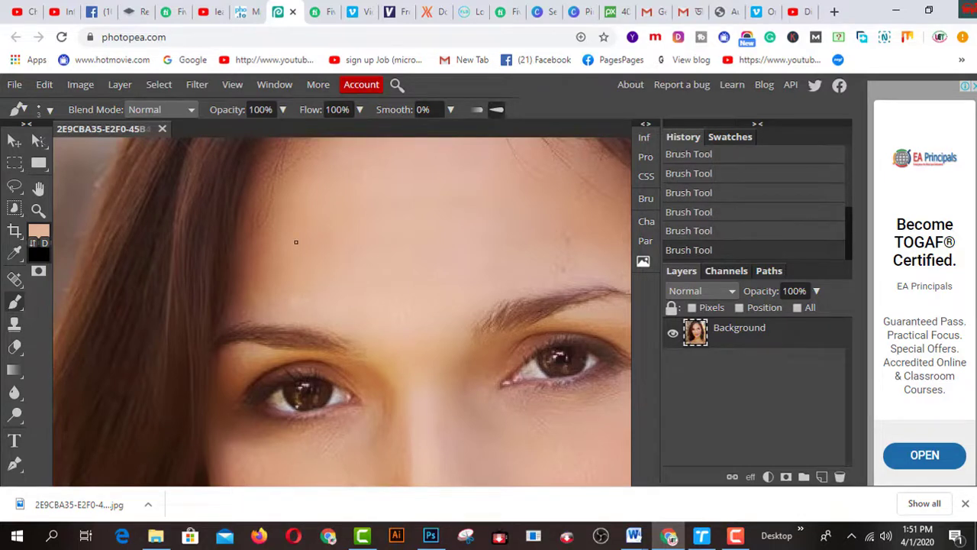
Paint over the small spot on the chin with the brush and return to the whole portrait.
scroll(295, 242, down, 5)
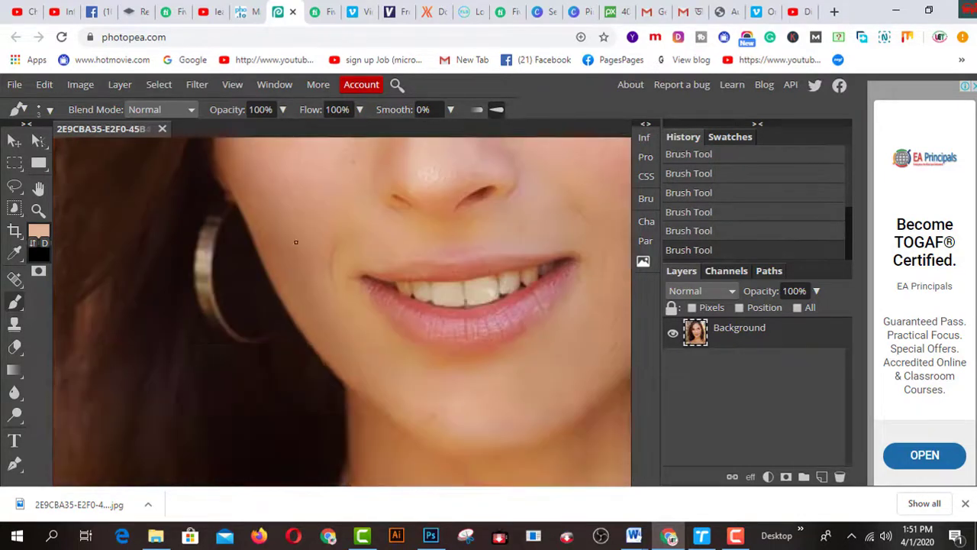
click(433, 415)
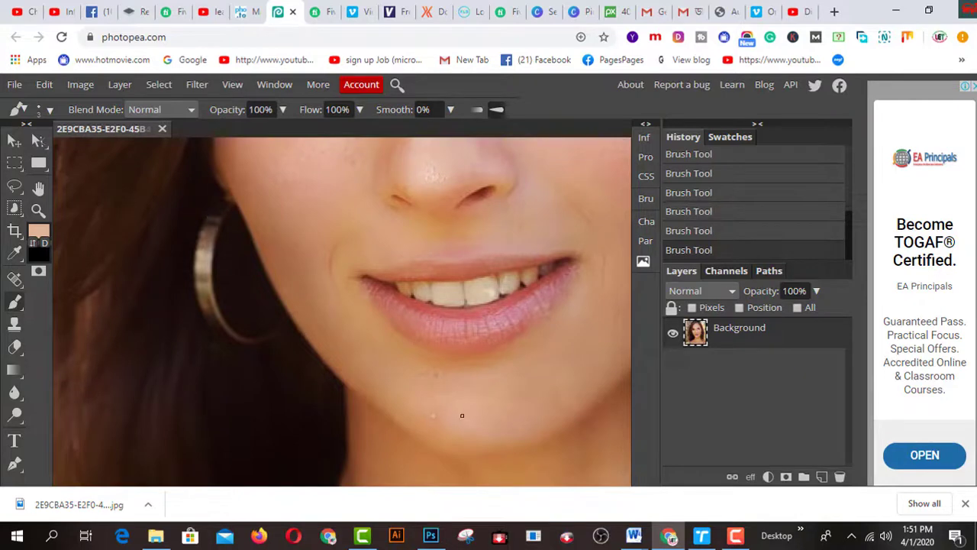
scroll(458, 396, up, 10)
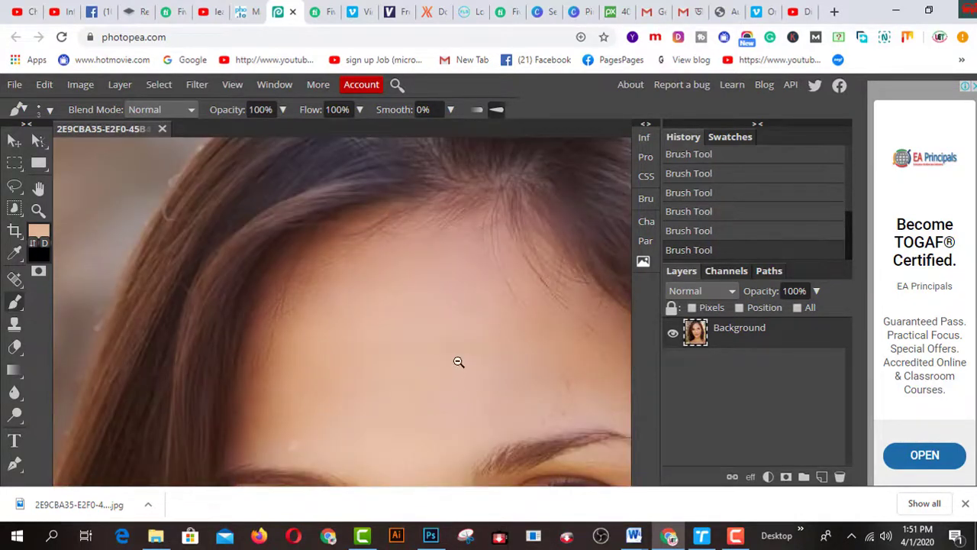
scroll(458, 363, down, 5)
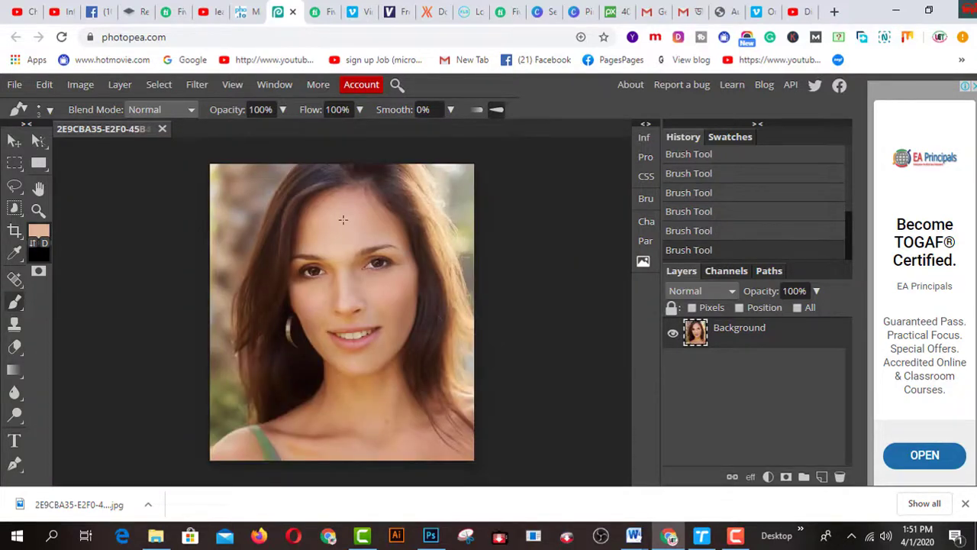
Review the file formats offered for exporting the retouched portrait, including the additional ones.
click(13, 87)
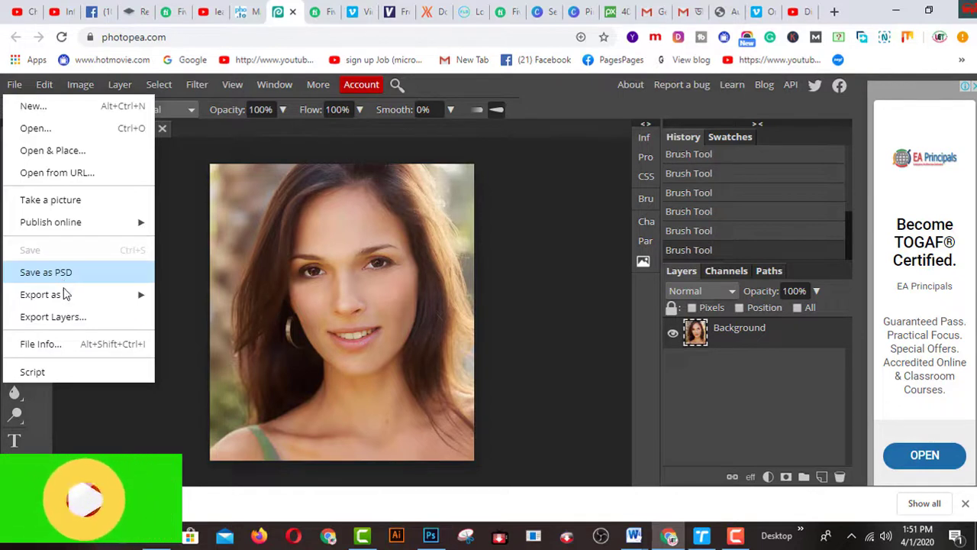
mouse_move(60, 296)
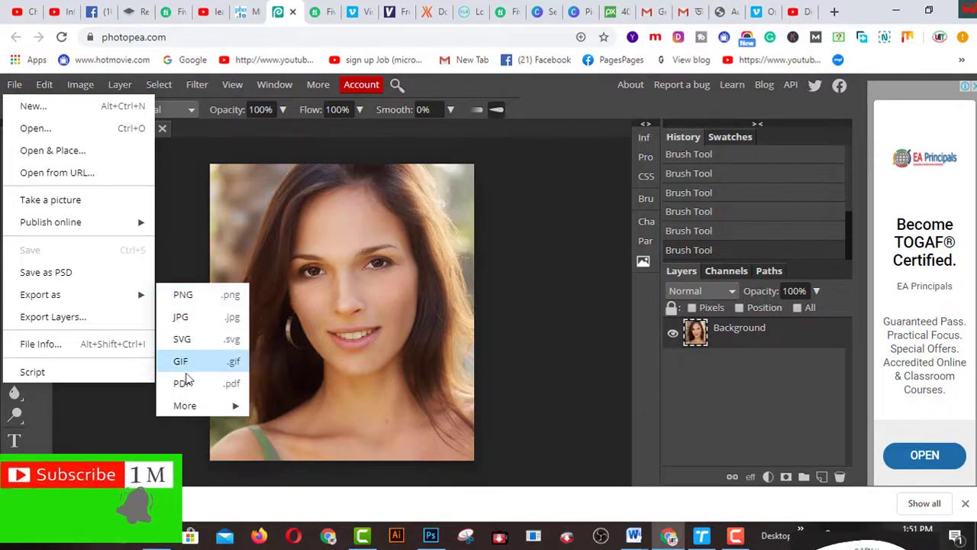
mouse_move(187, 407)
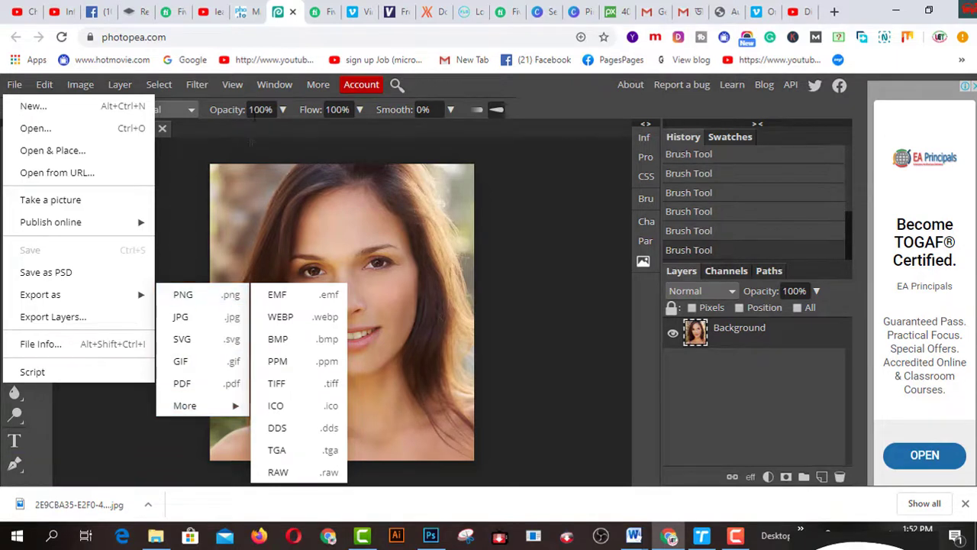
click(274, 84)
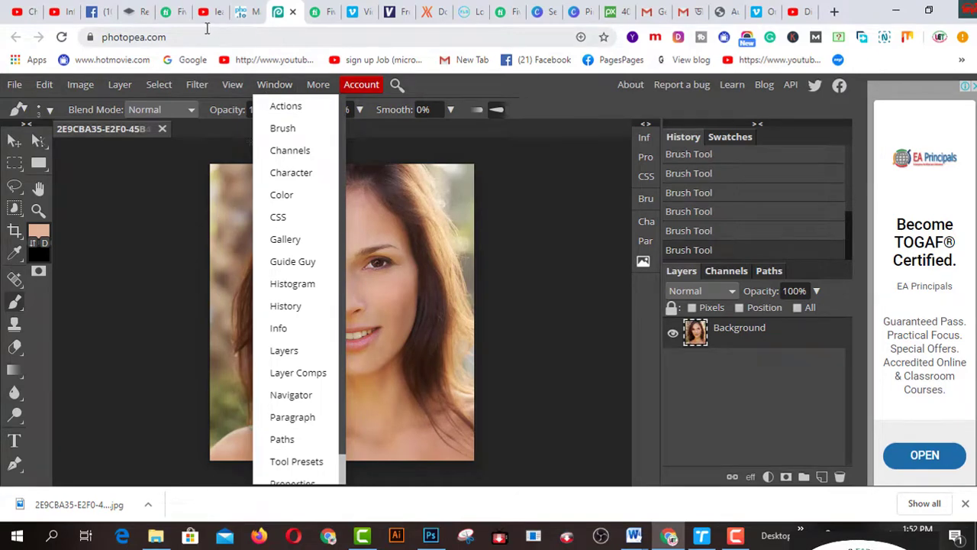
Revisit the remove.bg, makeup.pho.to and Photopea pages and switch to the Fiverr search results for "Short Video Ads".
click(142, 13)
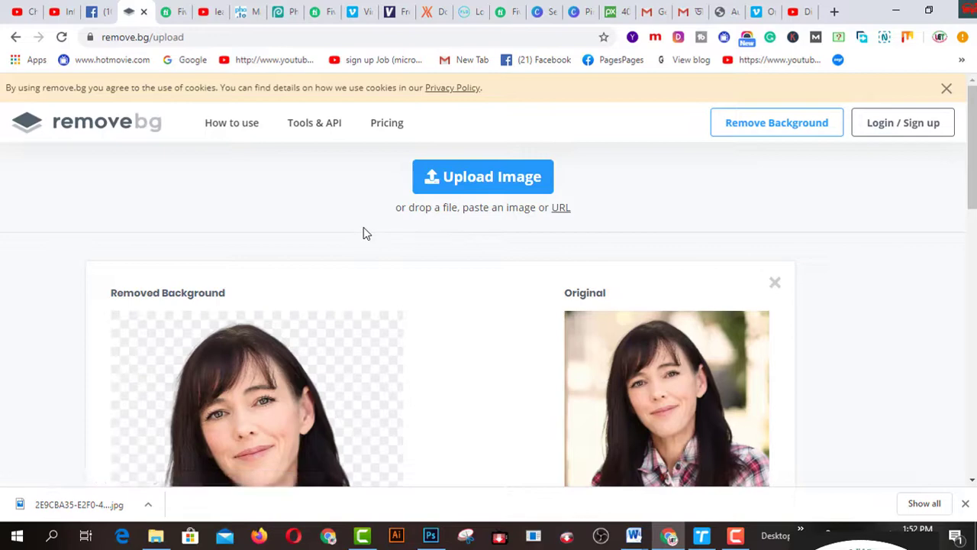
click(259, 13)
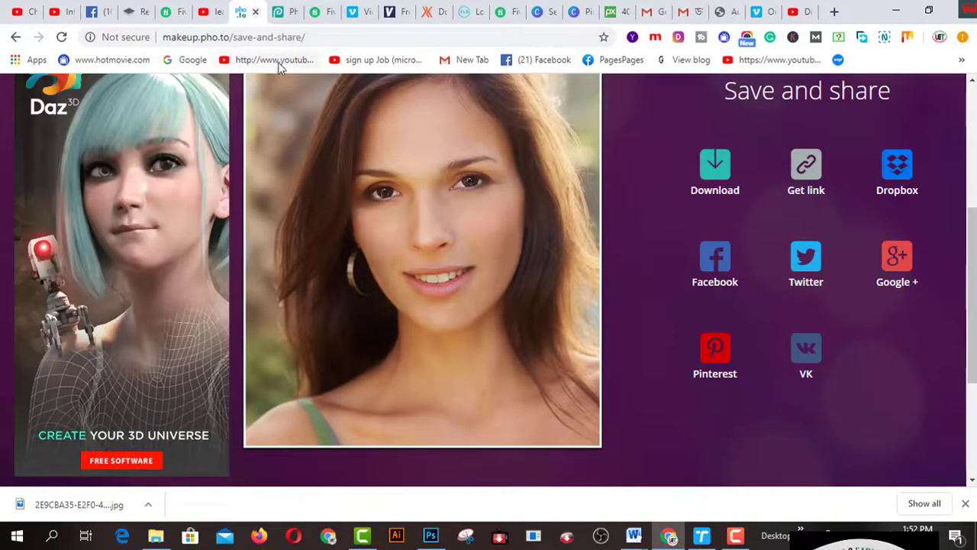
click(290, 14)
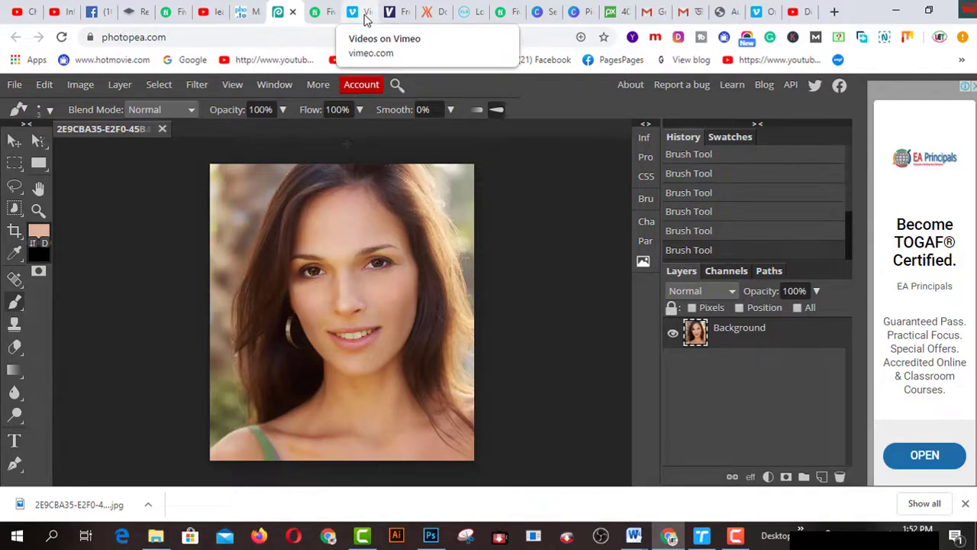
click(330, 12)
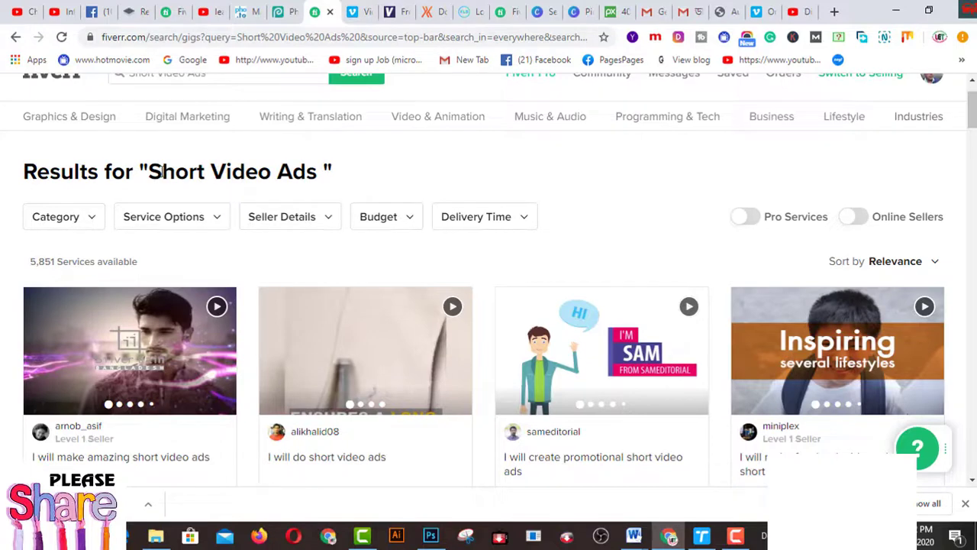
Examine the Fiverr gigs found for "Short Video Ads", looking at their sellers, ratings and starting prices.
drag(148, 172, 319, 183)
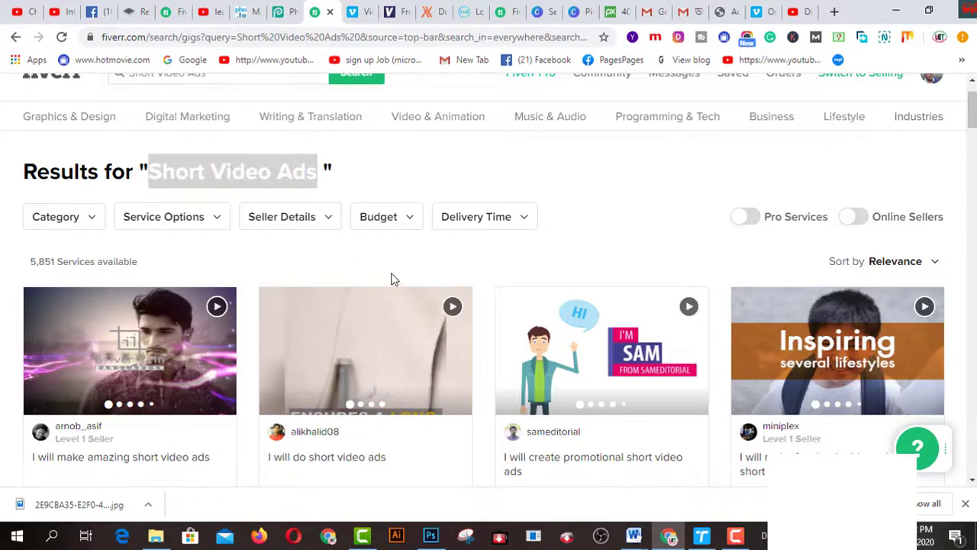
scroll(396, 278, down, 1)
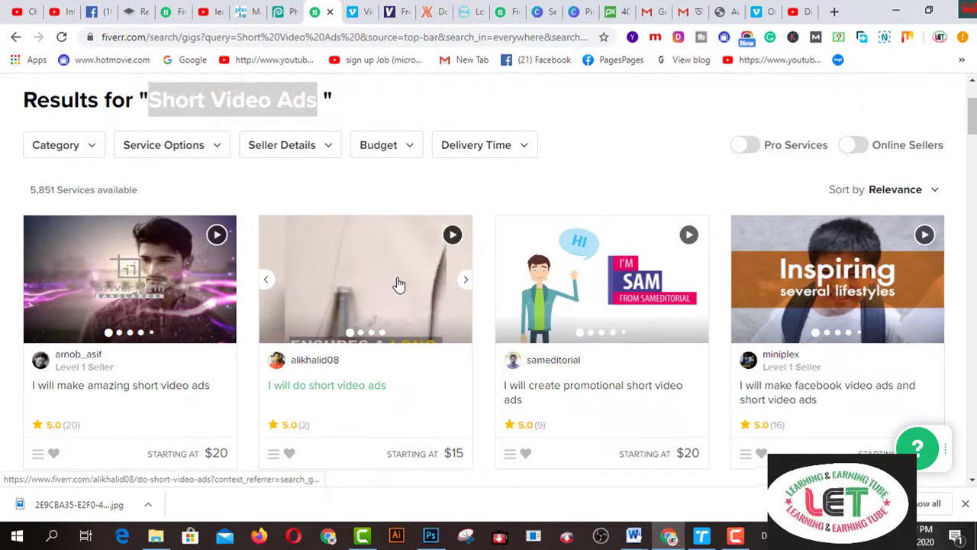
scroll(397, 285, down, 1)
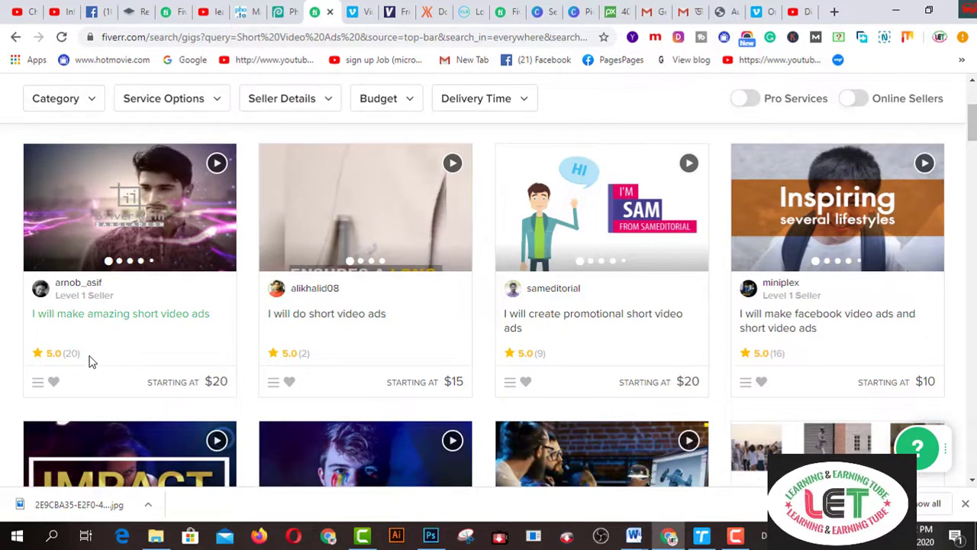
scroll(749, 310, down, 3)
scroll(557, 356, up, 3)
scroll(558, 355, up, 3)
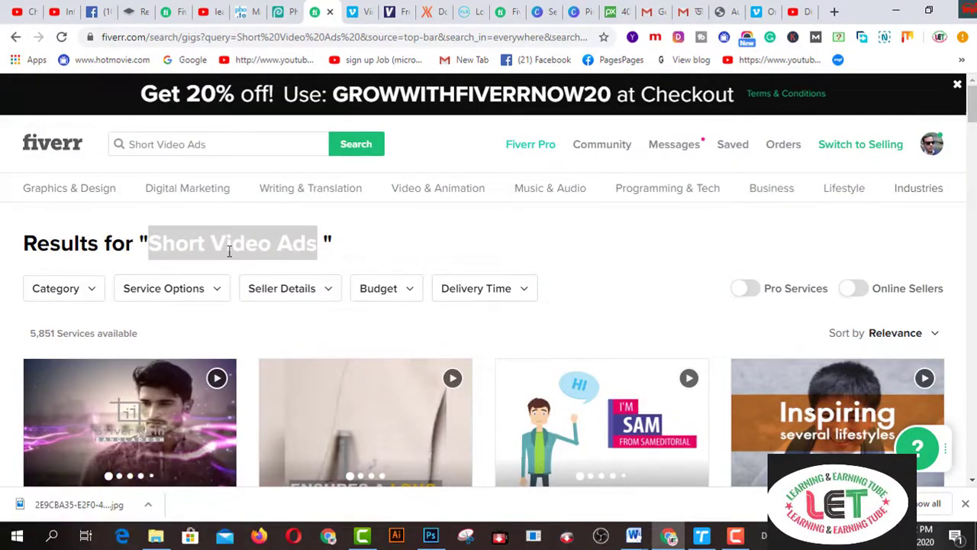
click(385, 236)
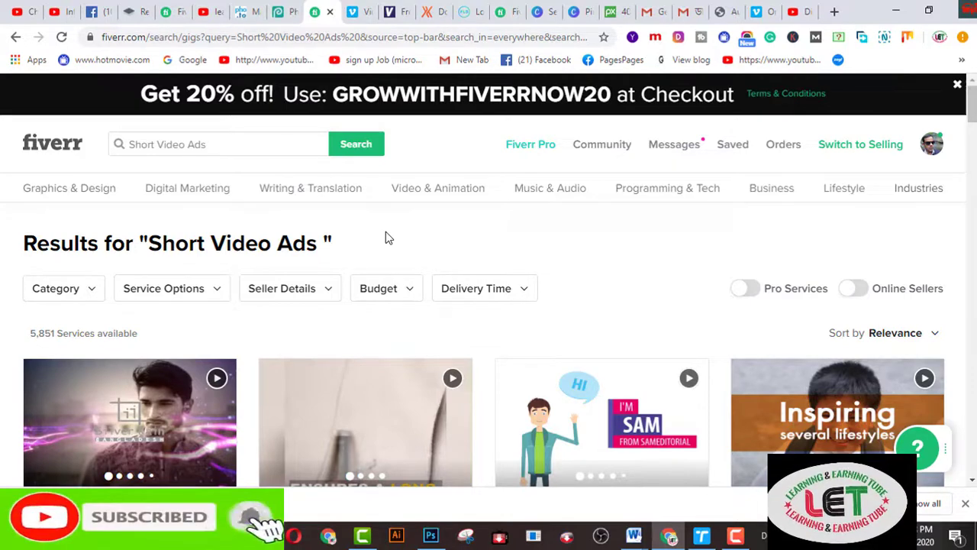
scroll(385, 233, down, 3)
scroll(386, 237, down, 1)
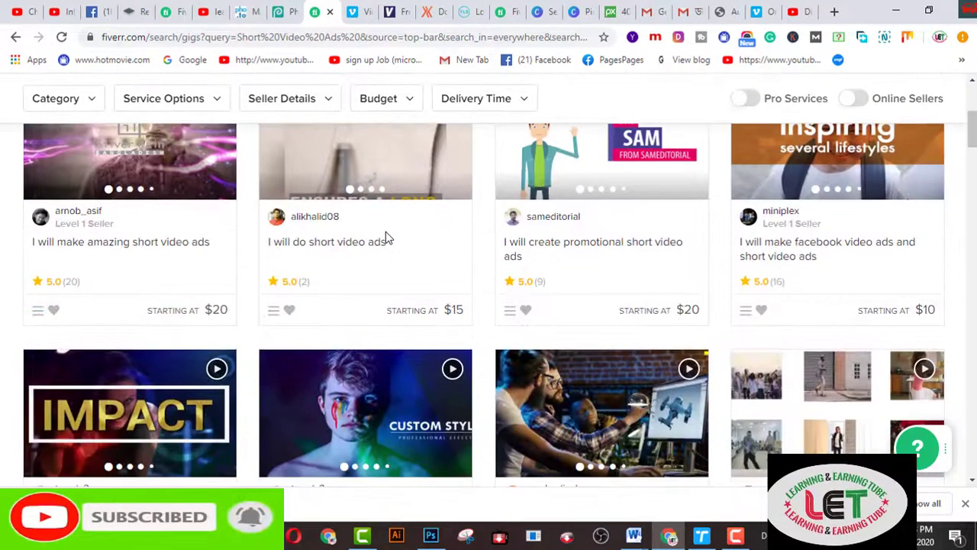
scroll(386, 237, up, 4)
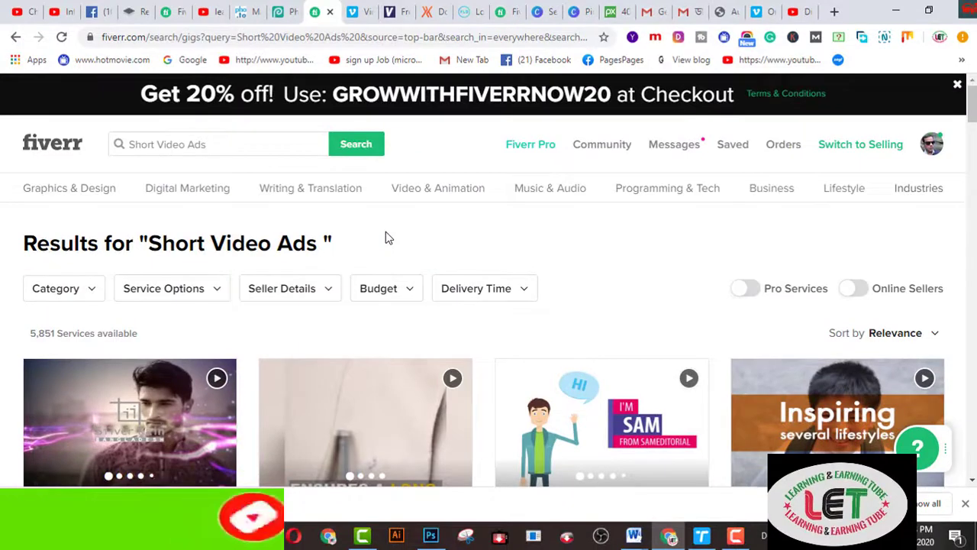
Switch to the Vimeo home page and look through its staff-picked video feed and video categories.
click(360, 12)
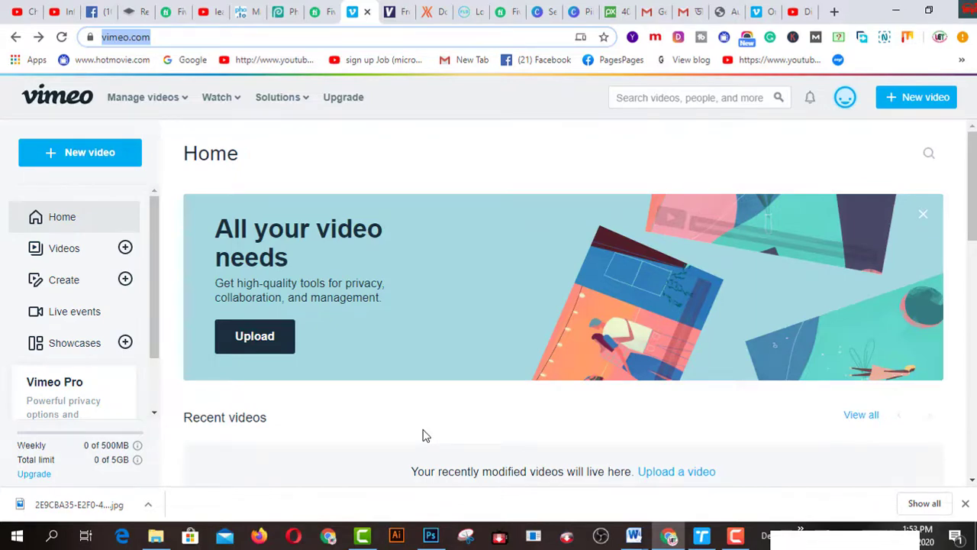
scroll(425, 435, down, 5)
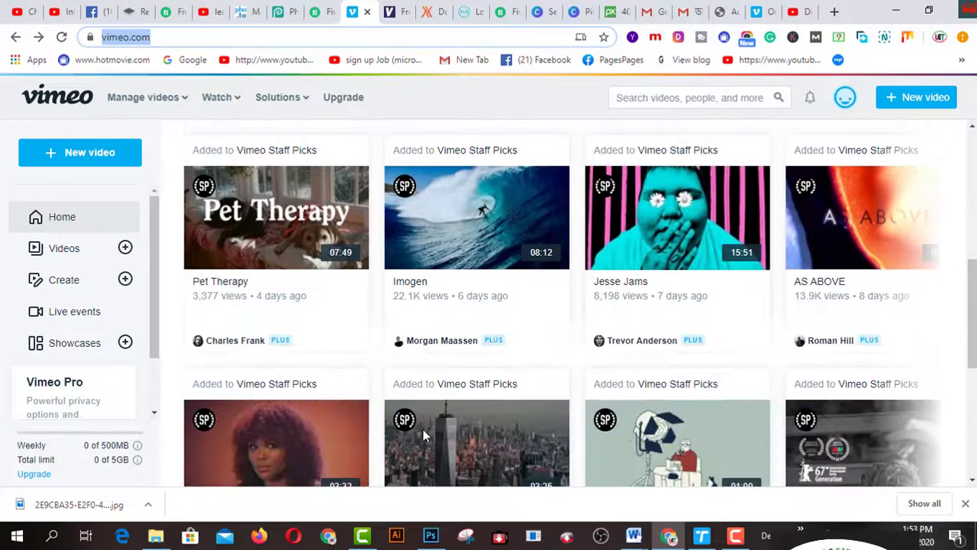
scroll(425, 435, down, 2)
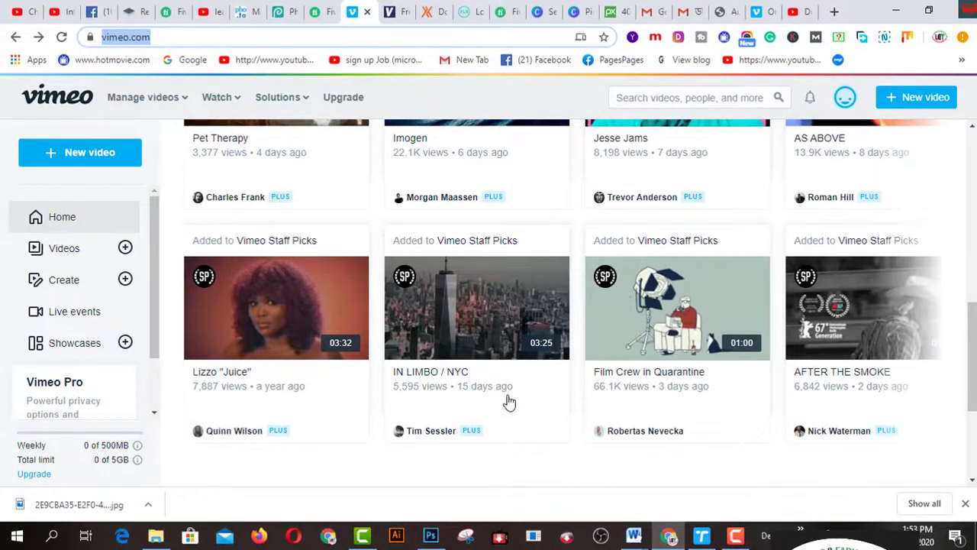
scroll(550, 398, up, 4)
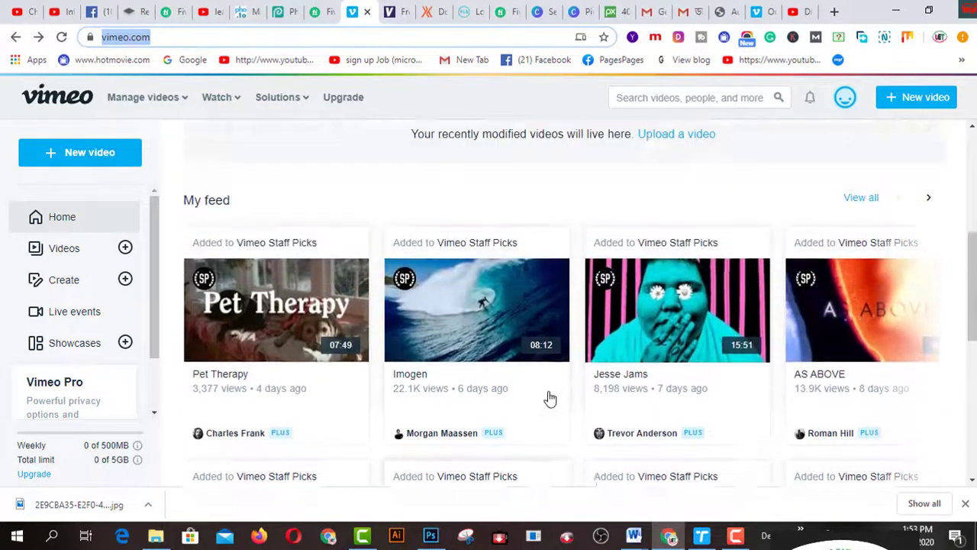
scroll(550, 398, down, 5)
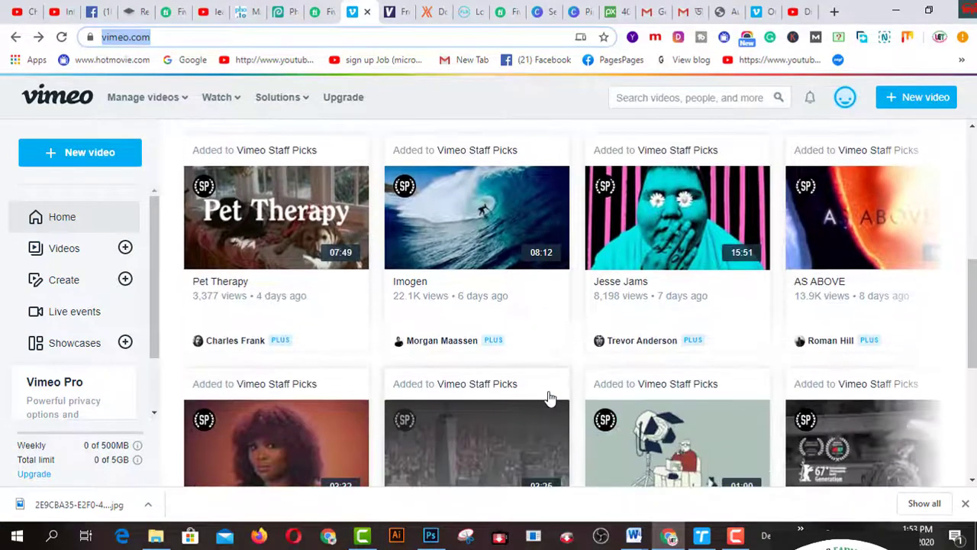
scroll(549, 398, down, 2)
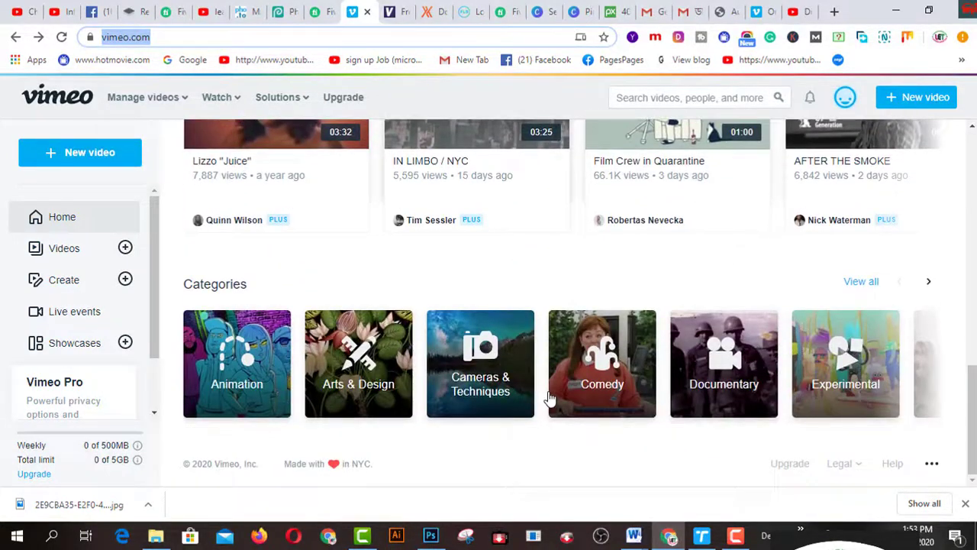
scroll(550, 398, up, 12)
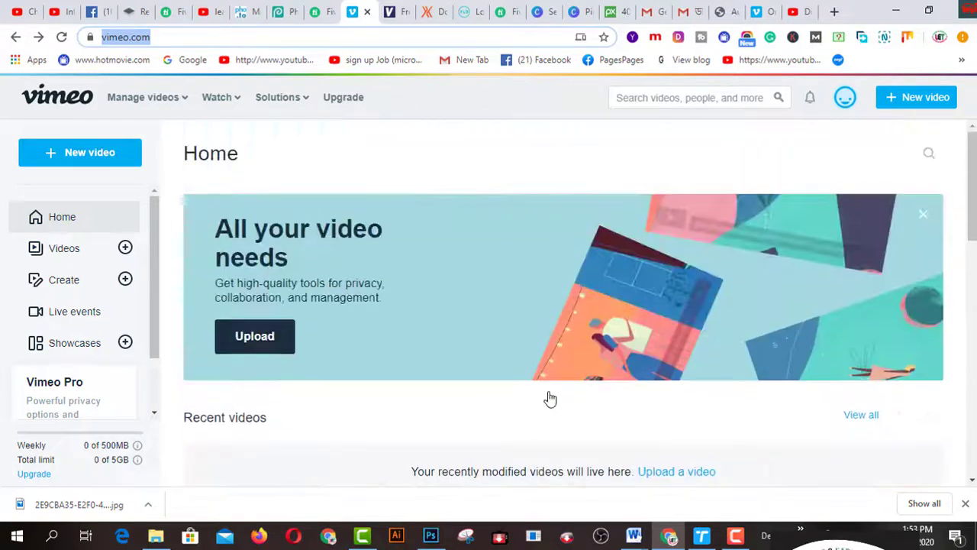
scroll(550, 397, down, 4)
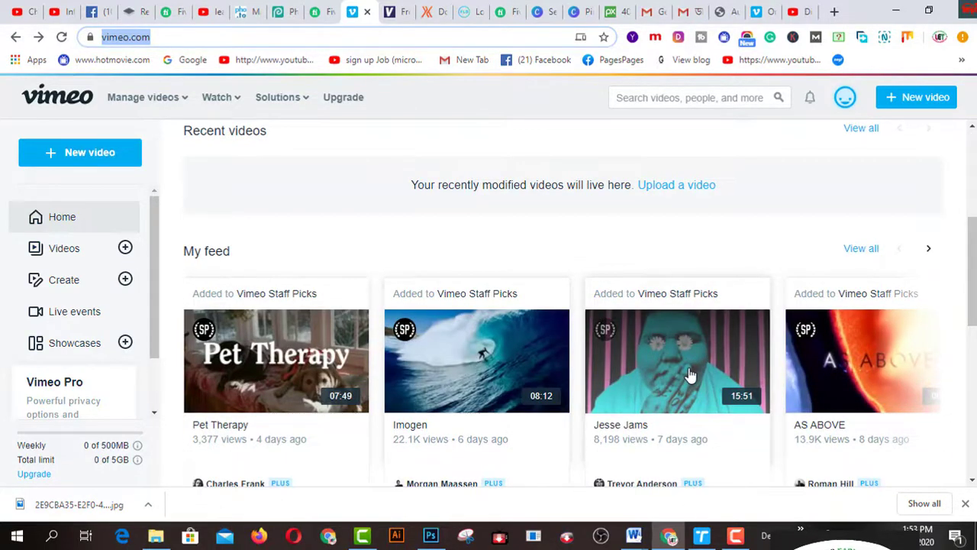
Switch to Videezy, open the "Young Asian Woman Working On Laptop" clip from the popular footage and request its free download.
click(400, 24)
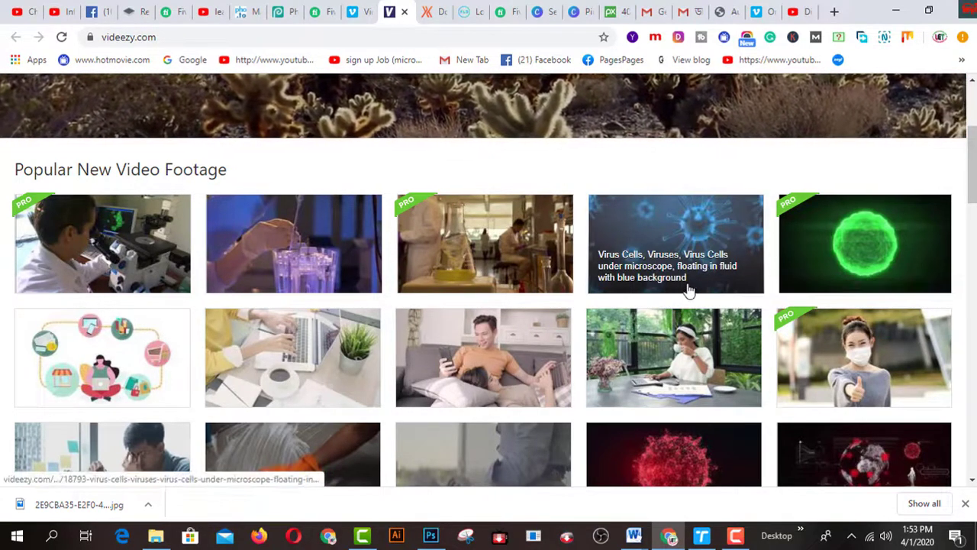
scroll(676, 325, down, 2)
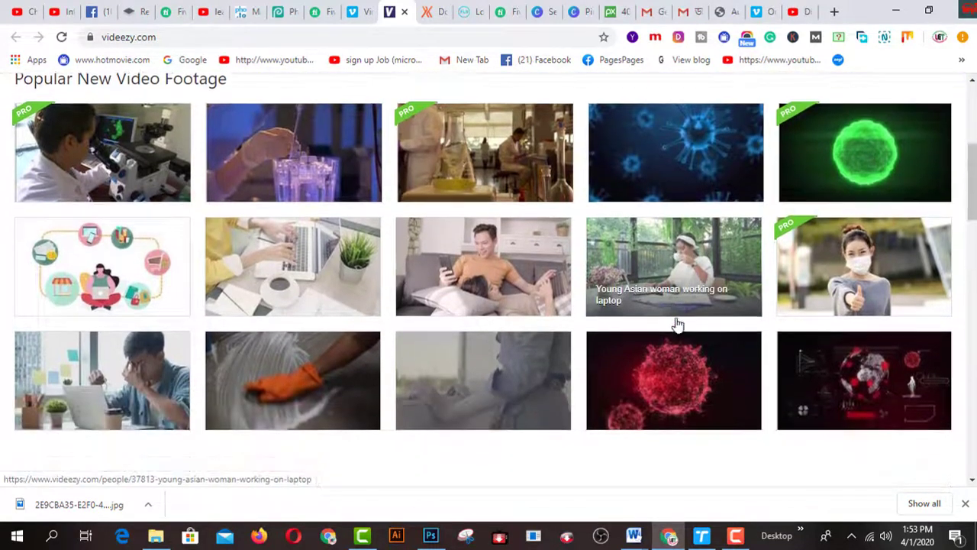
click(687, 246)
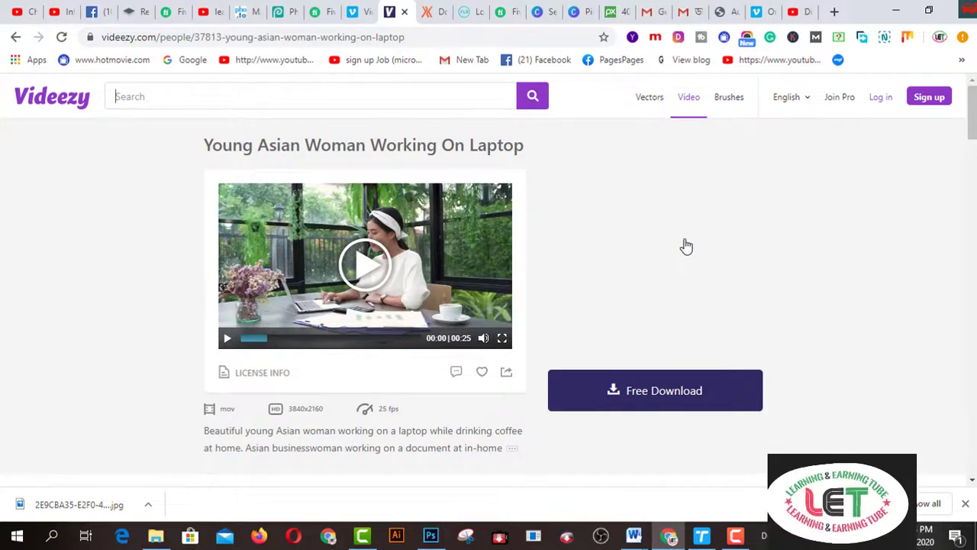
click(626, 393)
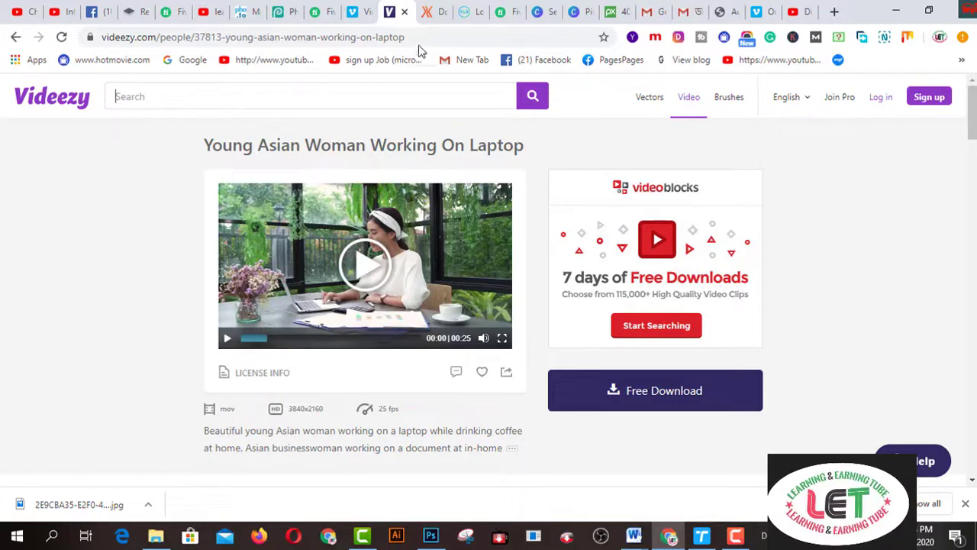
Switch to the FXhome HitFilm Express page and review the free editor's description, feature list and training section.
click(440, 17)
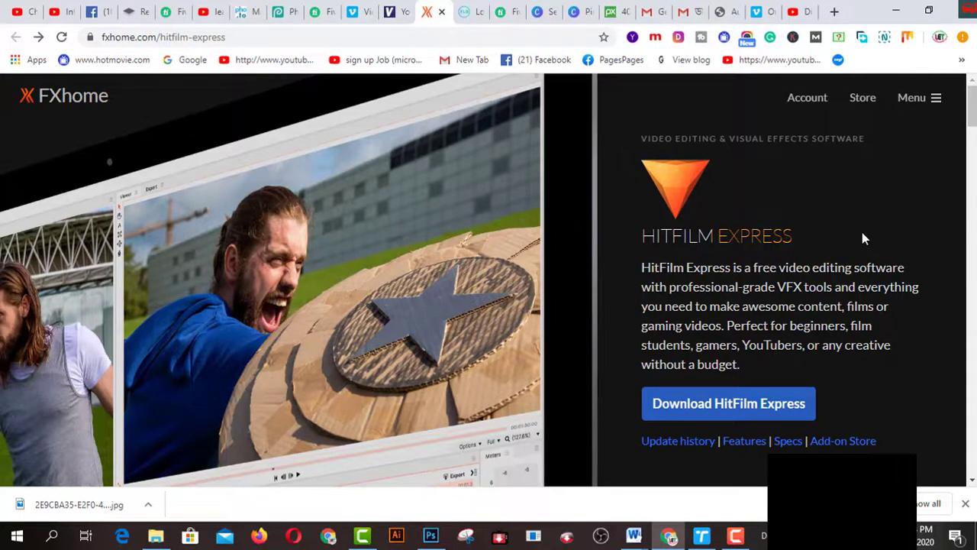
scroll(863, 239, down, 1)
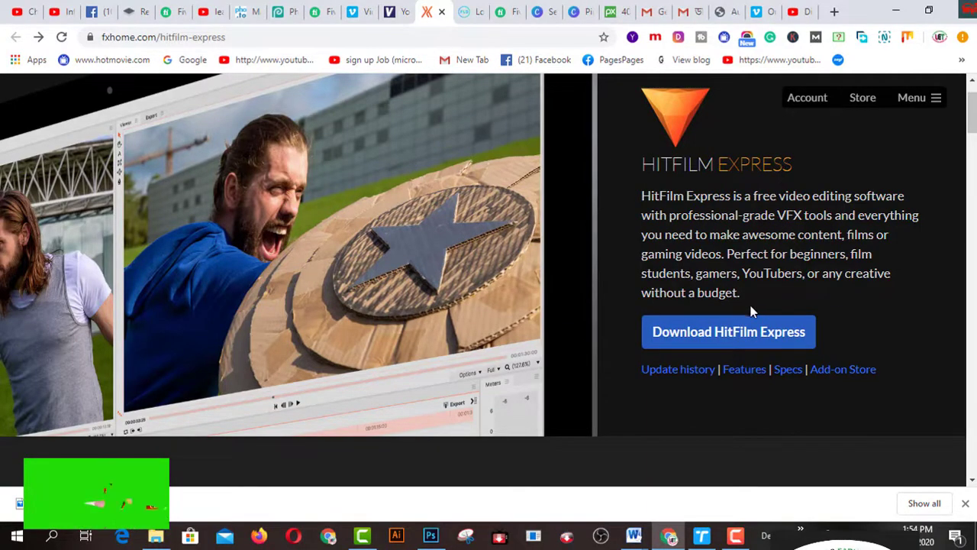
scroll(812, 334, up, 1)
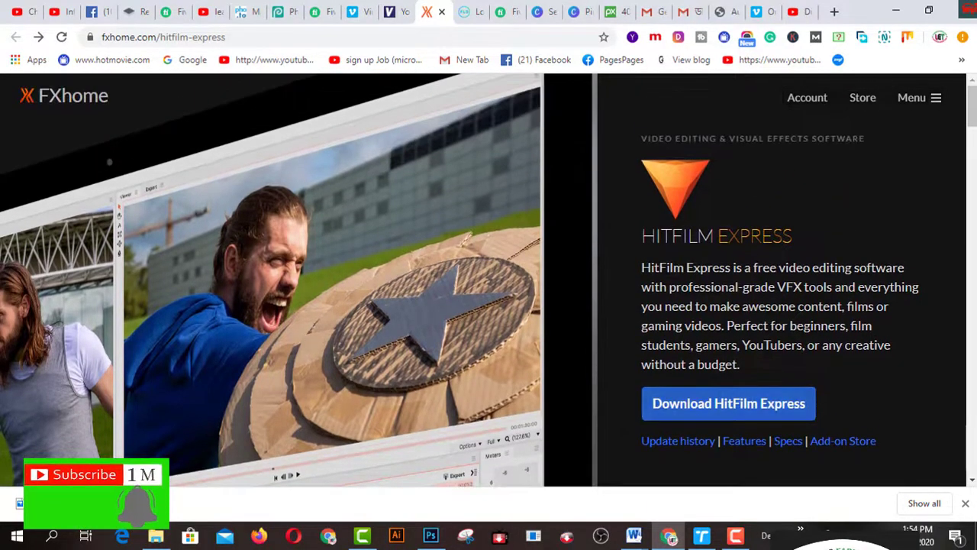
scroll(802, 347, down, 2)
scroll(572, 329, down, 7)
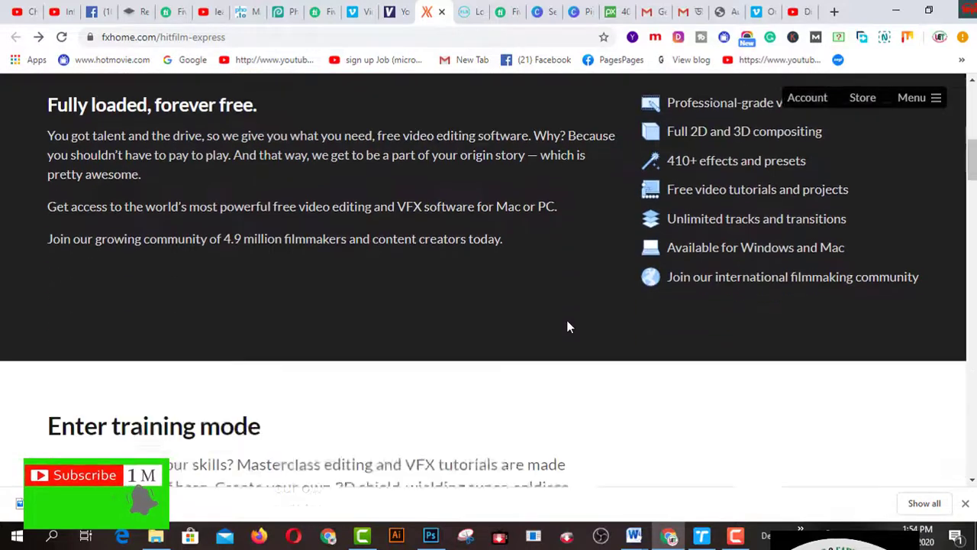
scroll(545, 338, down, 3)
scroll(561, 328, down, 1)
scroll(561, 326, up, 1)
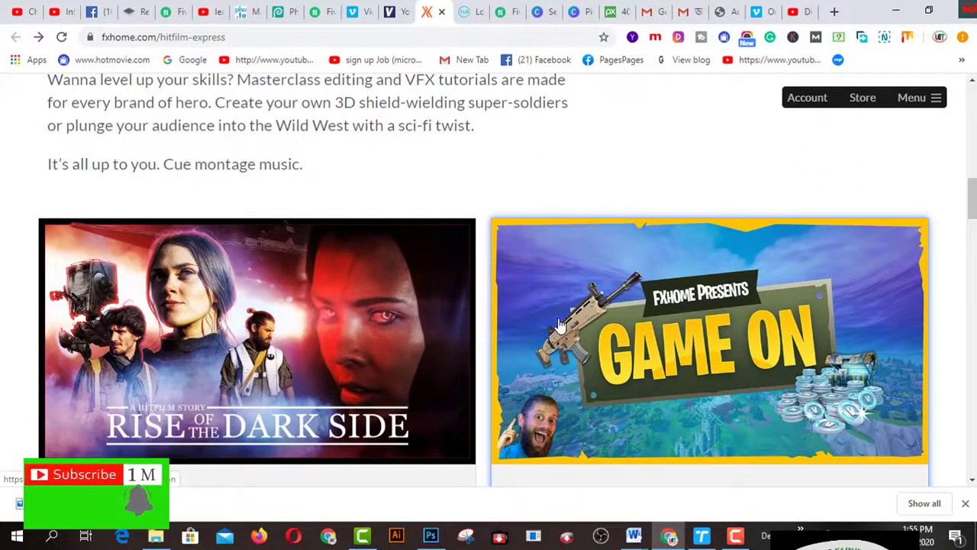
scroll(560, 326, up, 1)
scroll(561, 326, up, 1)
scroll(558, 324, up, 4)
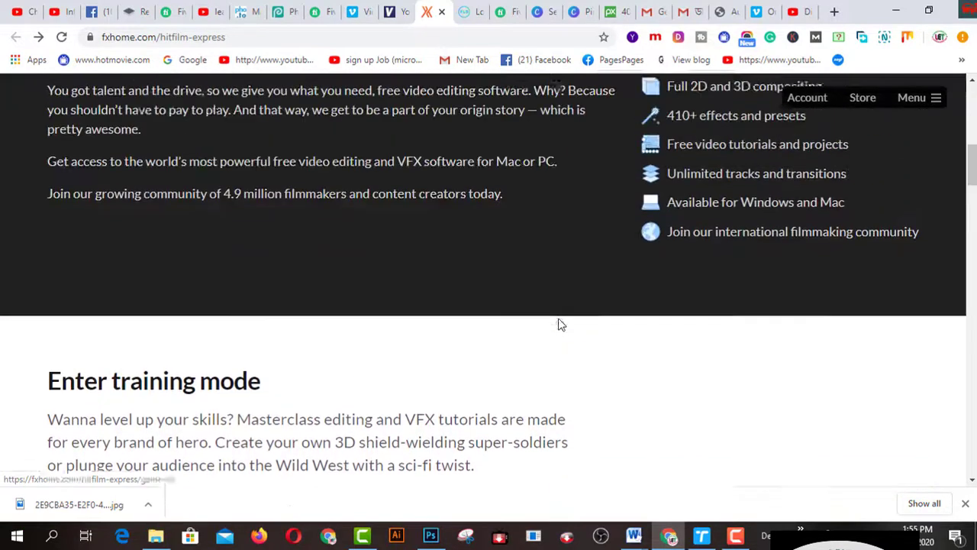
scroll(558, 325, up, 7)
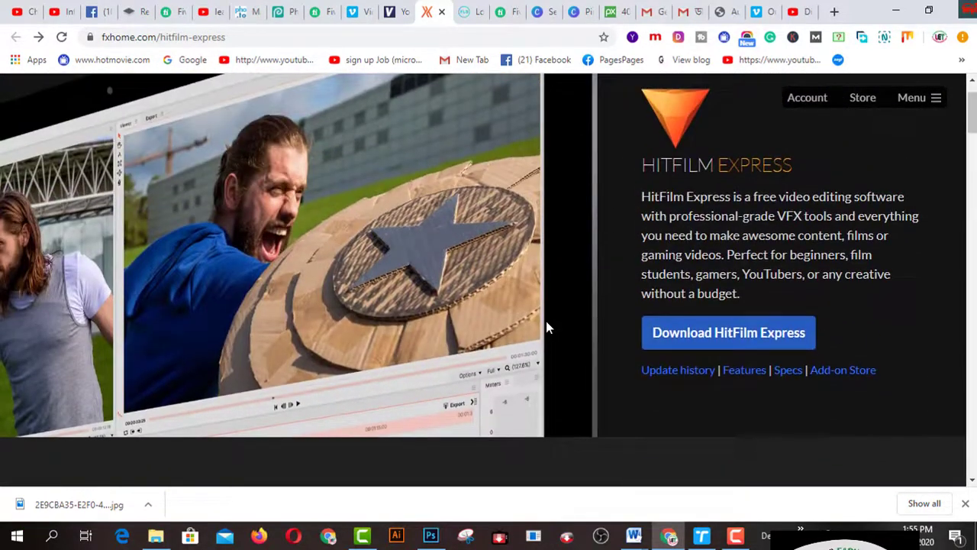
scroll(546, 321, up, 1)
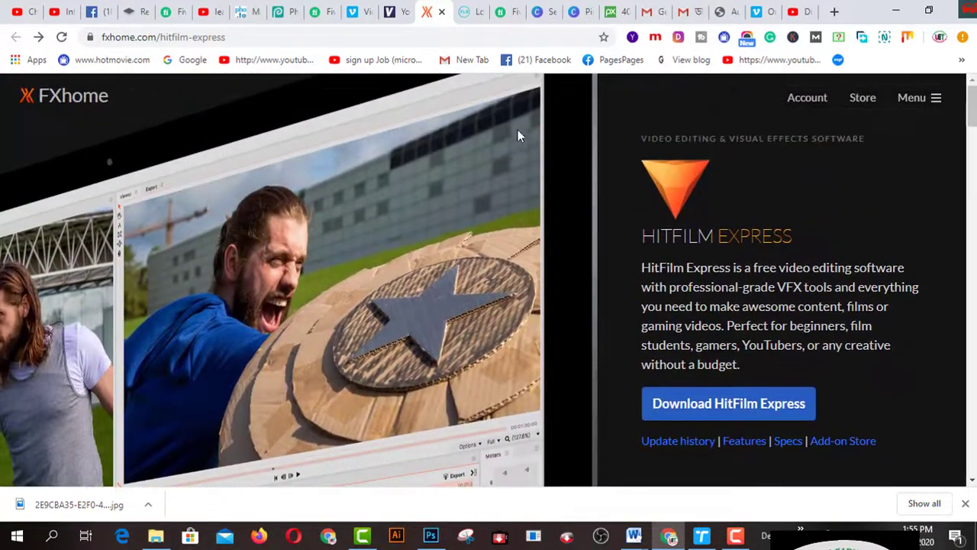
Switch to the FreeLogoDesign page and review the business categories offered for a logo.
click(477, 14)
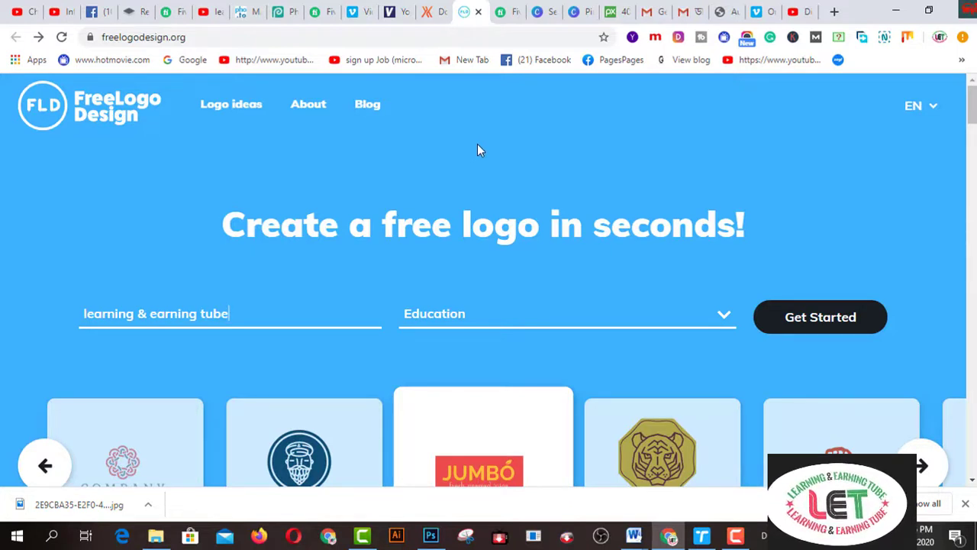
scroll(480, 144, down, 1)
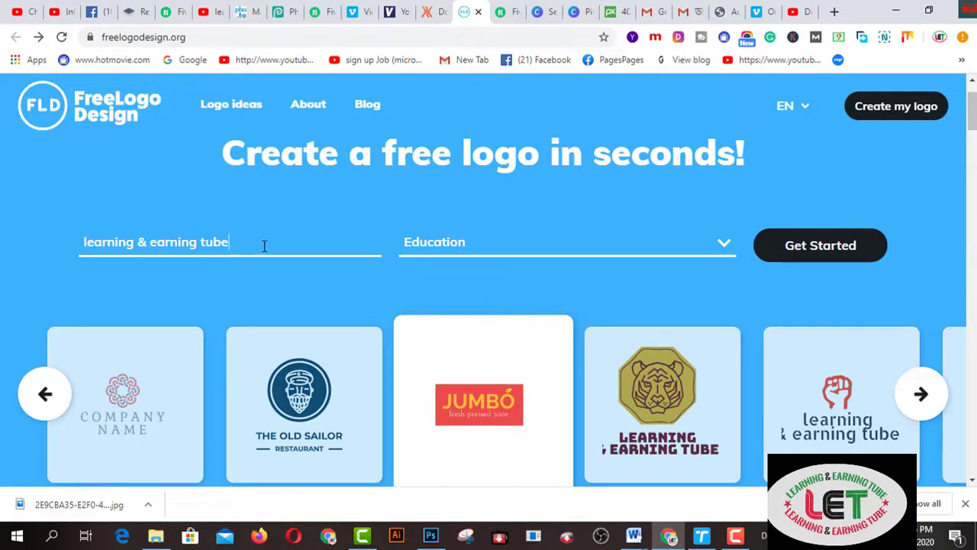
click(688, 251)
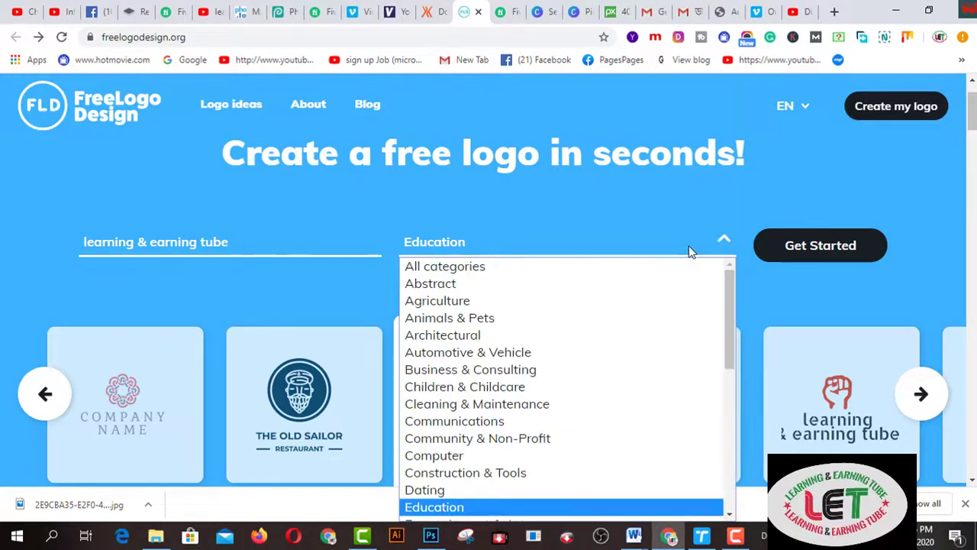
click(689, 251)
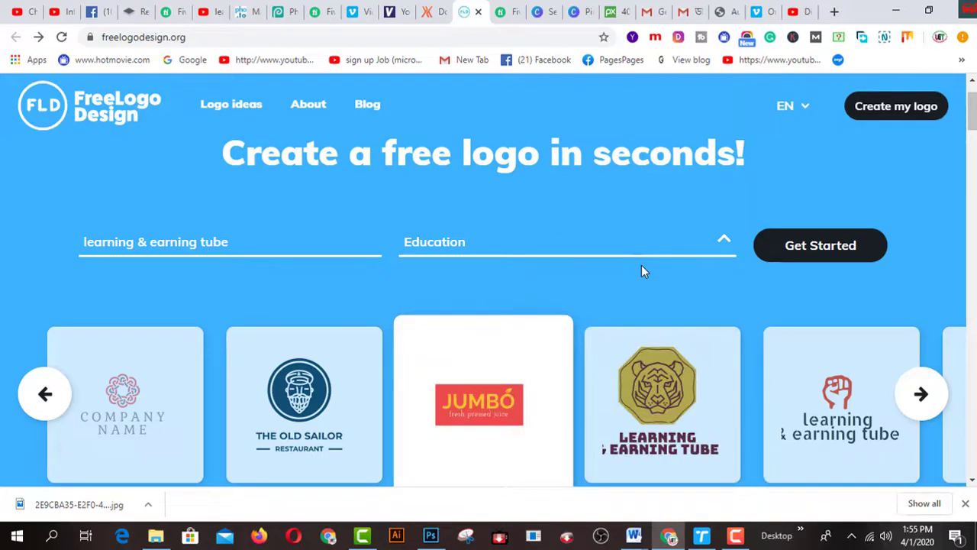
scroll(460, 260, down, 1)
scroll(257, 306, up, 2)
Replace the company name with LOVE, start the logo design in the Education category and look through the offered templates.
drag(243, 313, 68, 286)
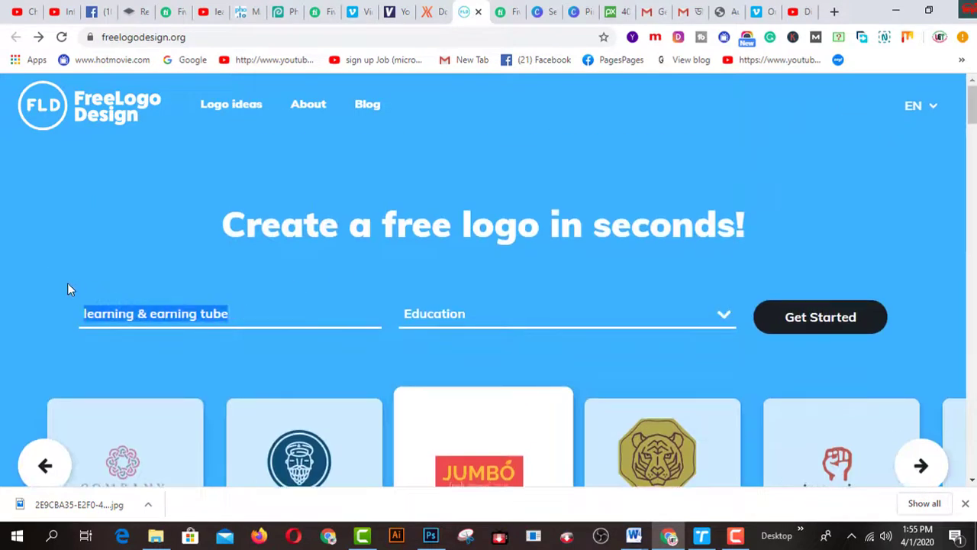
text(LOVE)
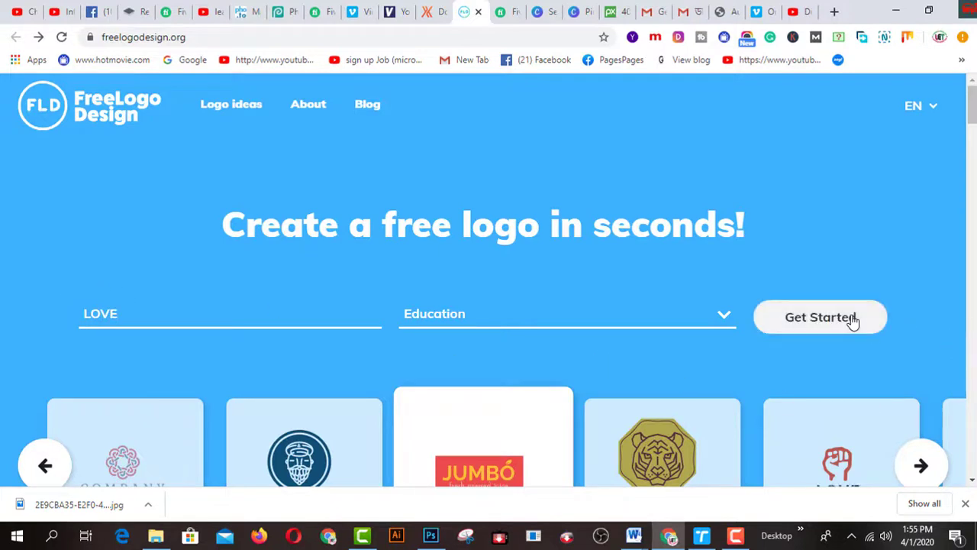
click(829, 327)
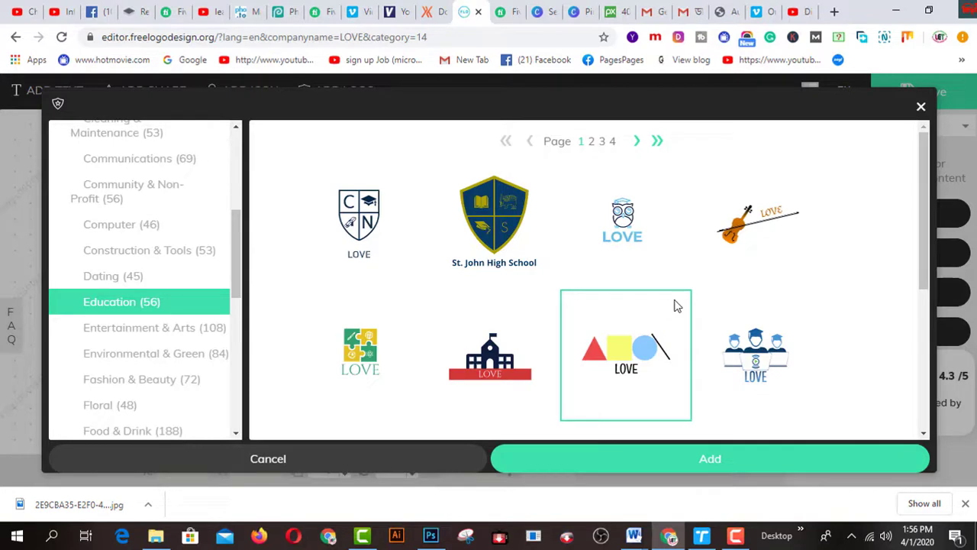
scroll(700, 299, down, 3)
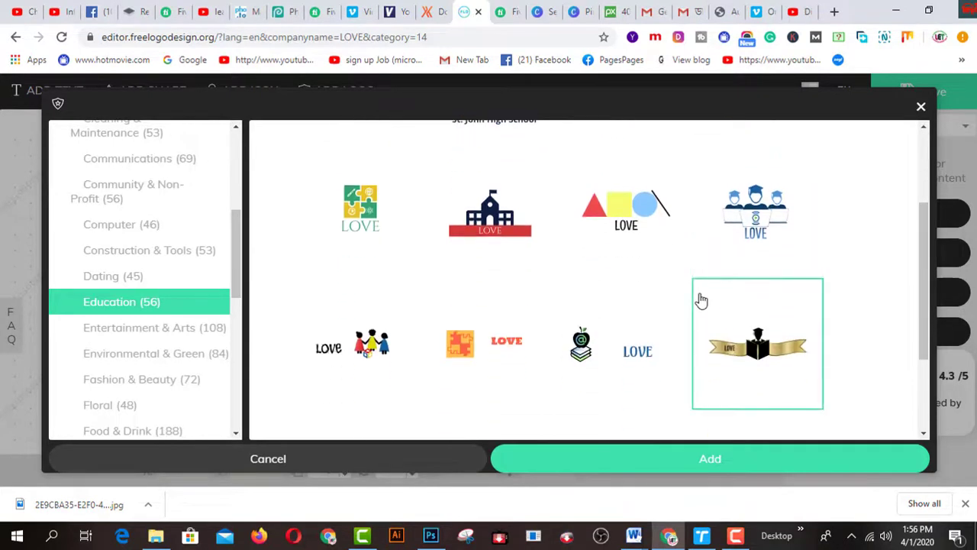
Load the Education template with the green globe stand and blue @ sign, and widen its LOVE text to about 356 px.
scroll(701, 300, down, 2)
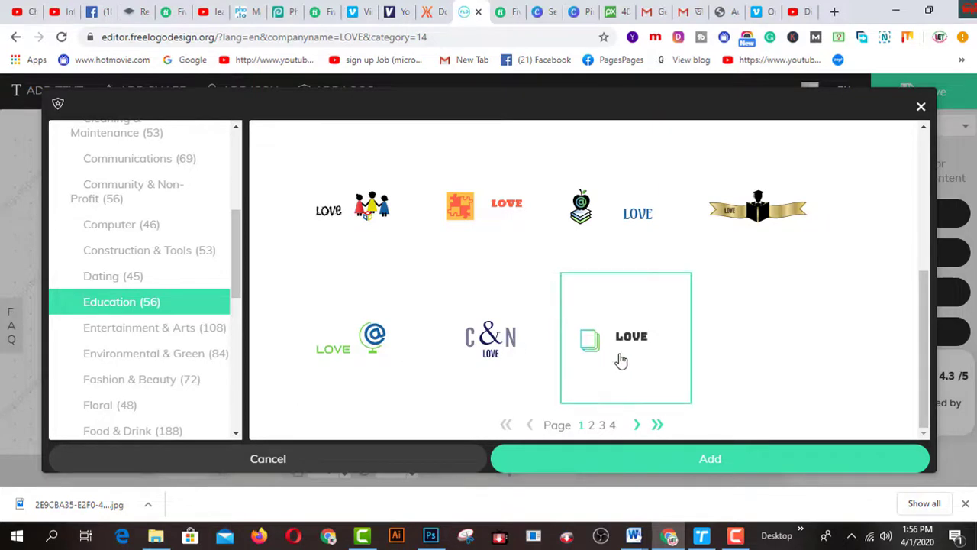
double_click(374, 341)
click(279, 371)
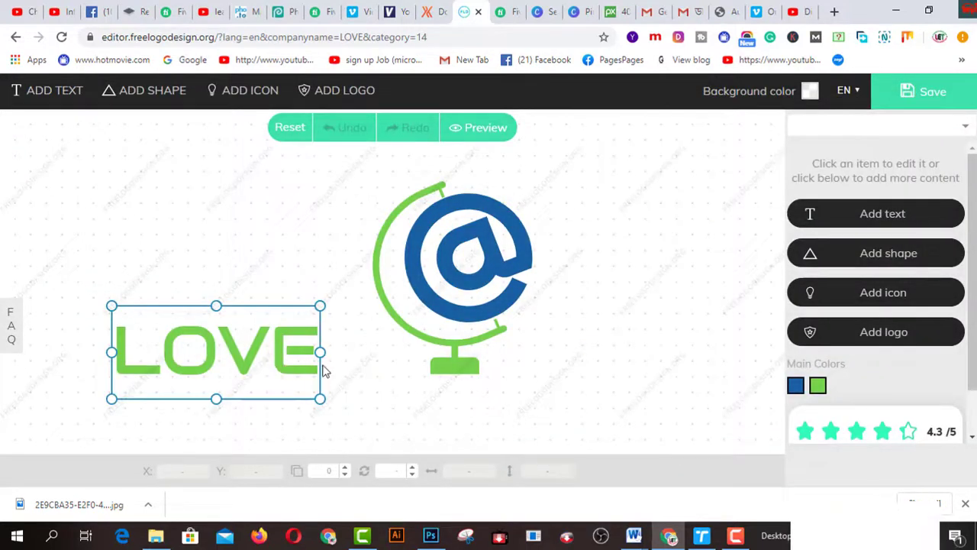
click(304, 354)
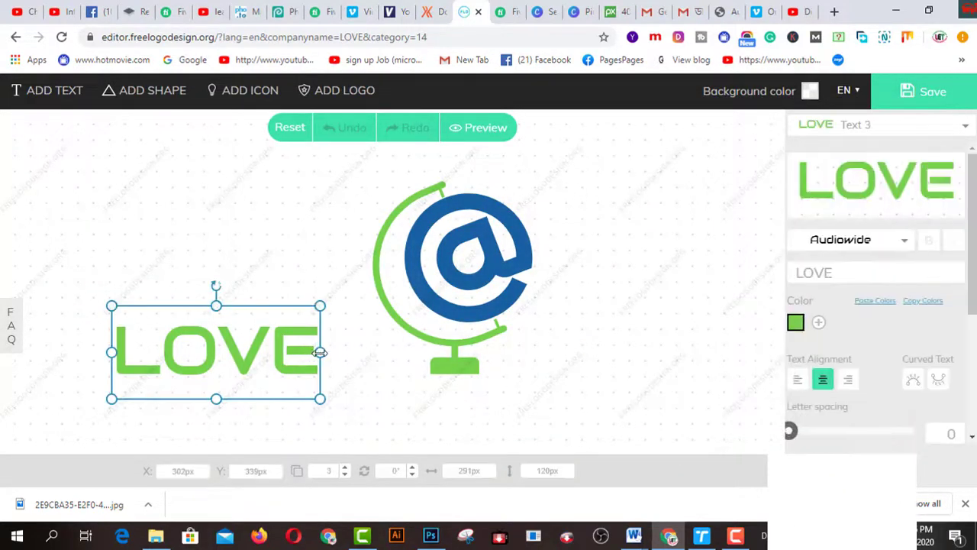
drag(320, 352, 368, 353)
drag(339, 352, 329, 363)
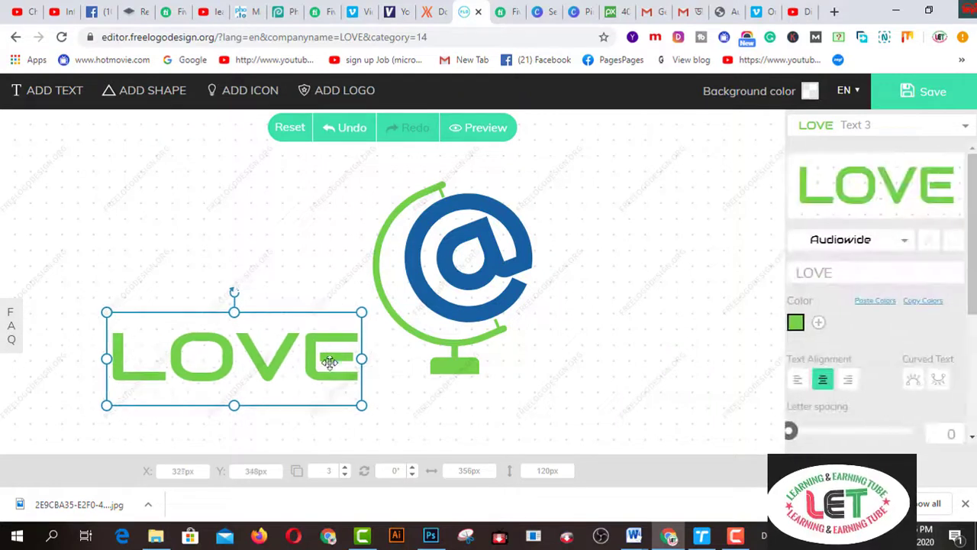
Recolor the LOVE text to the muted brown 804b4b.
click(795, 323)
click(541, 396)
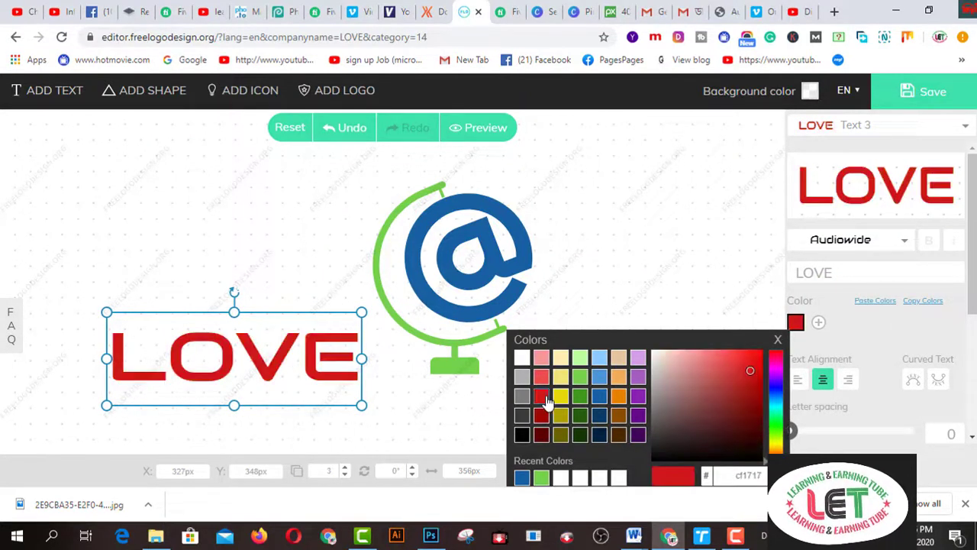
click(696, 405)
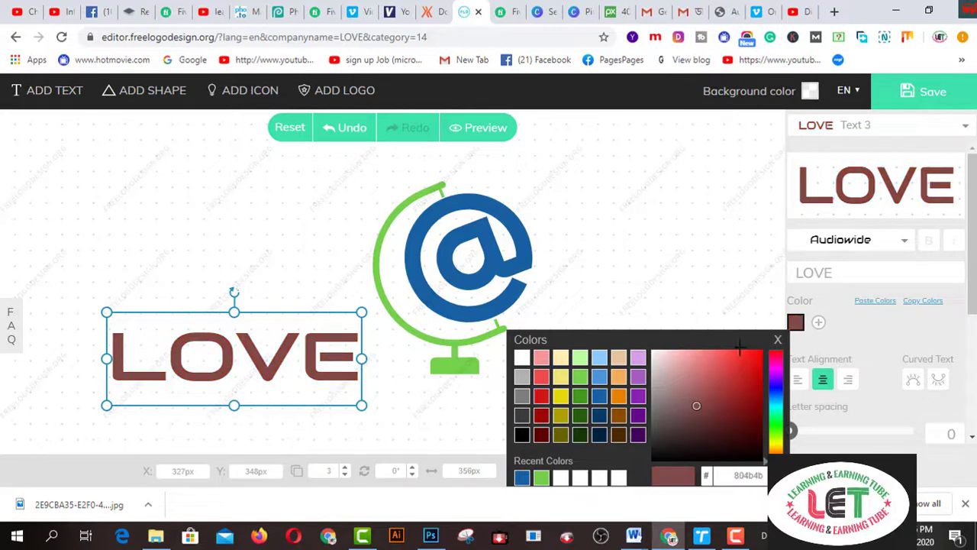
click(752, 315)
Shrink the blue @ sign and move it with the green globe stand over the LOVE text.
click(486, 281)
drag(486, 267, 297, 274)
drag(320, 168, 298, 215)
drag(294, 297, 294, 286)
drag(383, 295, 187, 337)
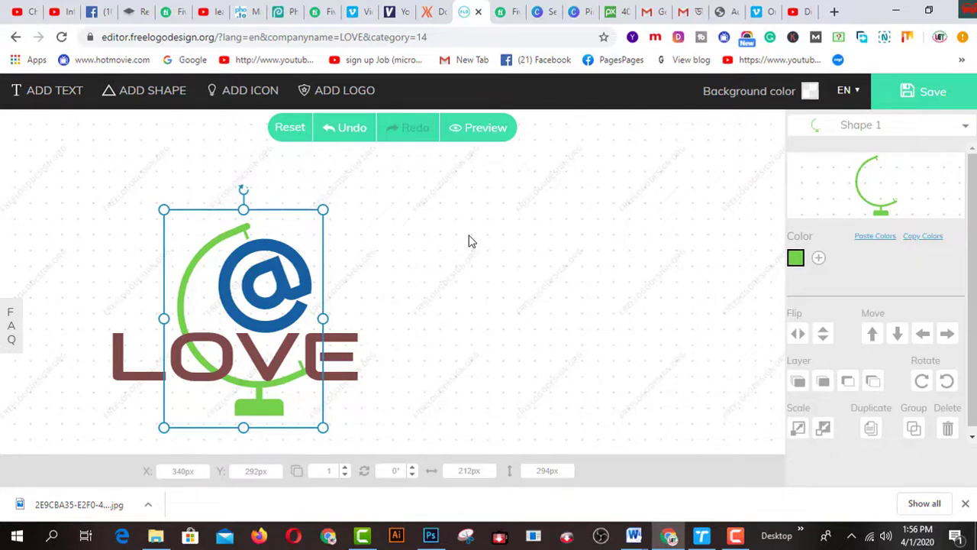
Add a heart shape to the logo.
click(157, 91)
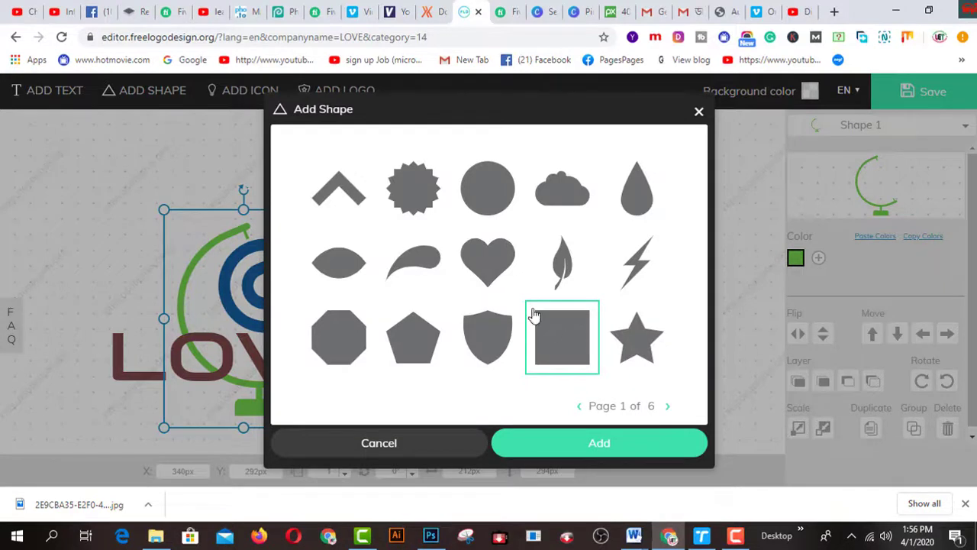
click(606, 449)
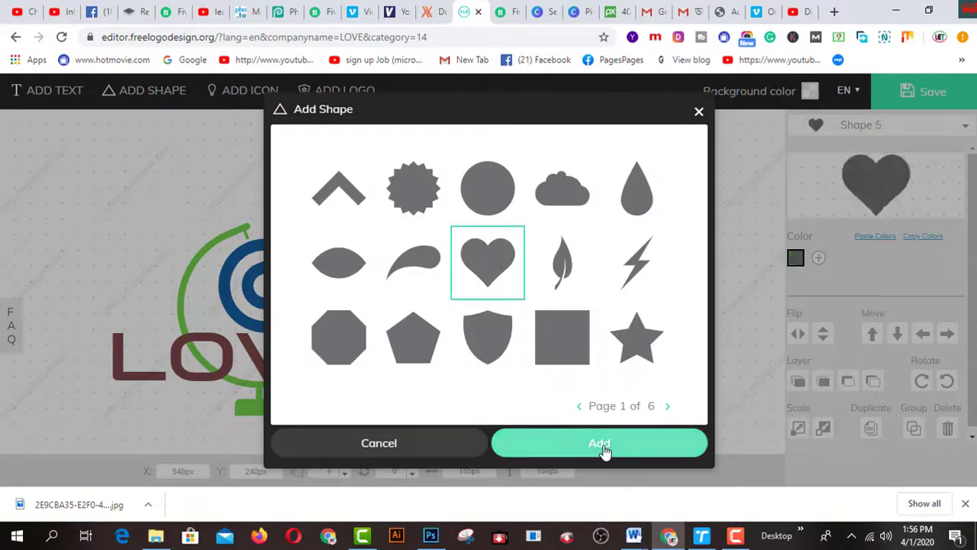
click(402, 275)
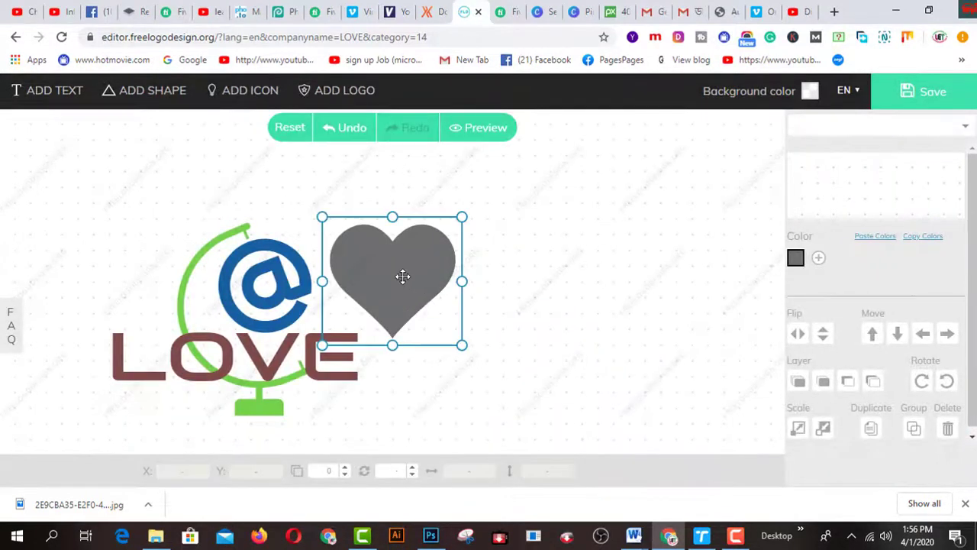
Recolor the heart to the red cc1818.
click(795, 259)
click(542, 350)
click(541, 335)
click(778, 294)
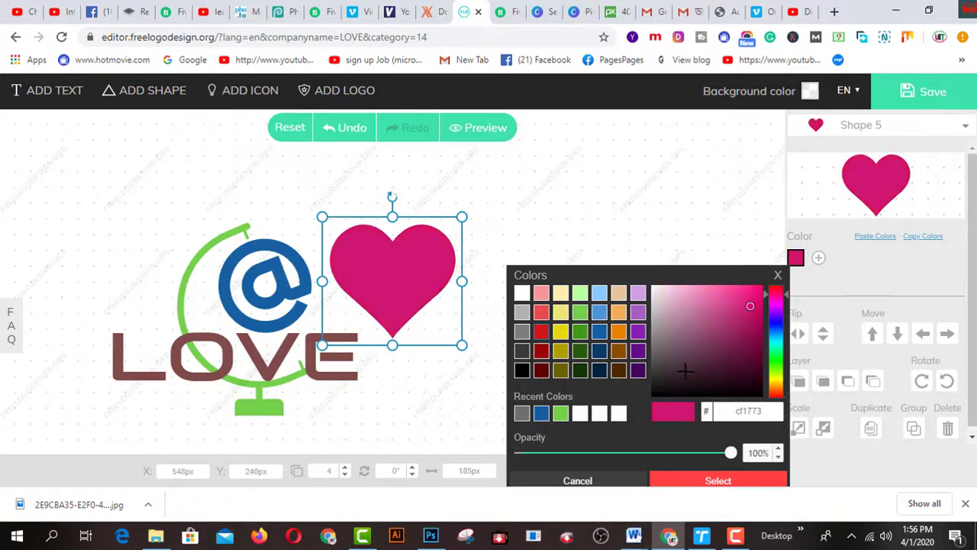
click(543, 313)
click(749, 299)
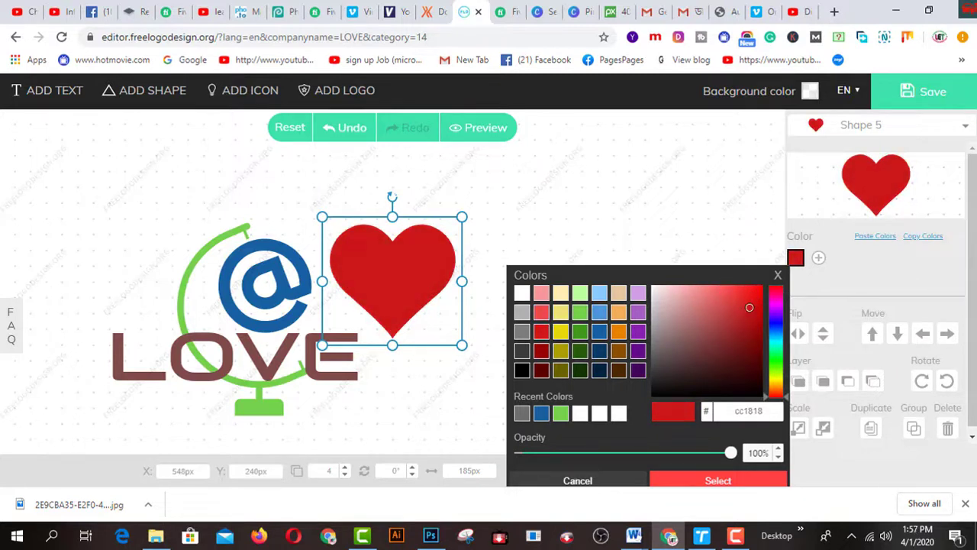
click(717, 481)
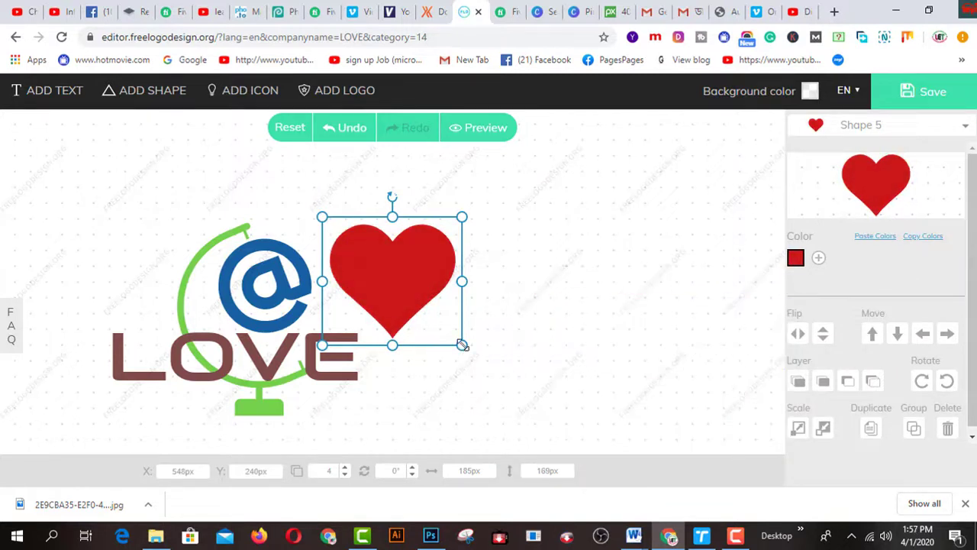
Resize the heart to about 173 by 158 px and place it over the end of the LOVE text.
drag(462, 345, 439, 336)
drag(405, 283, 392, 334)
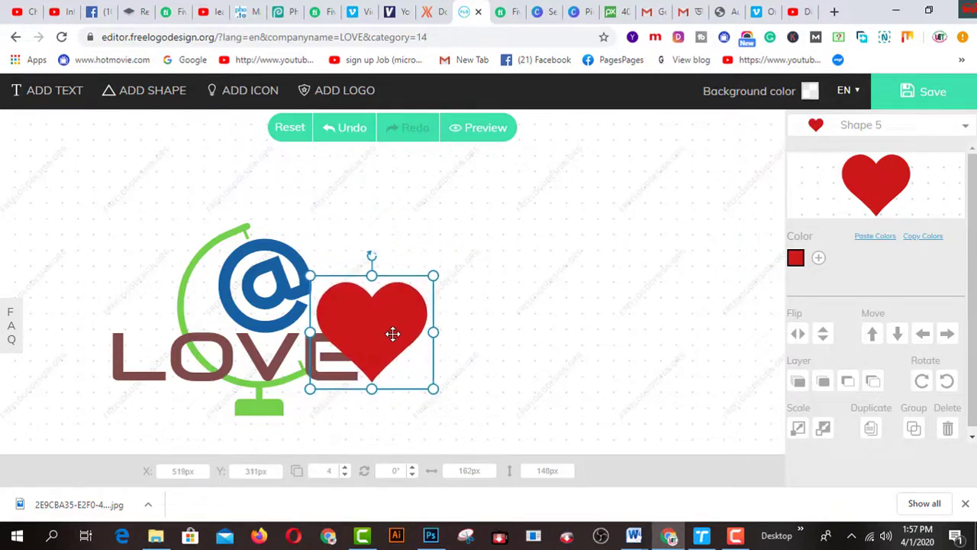
drag(433, 277, 441, 269)
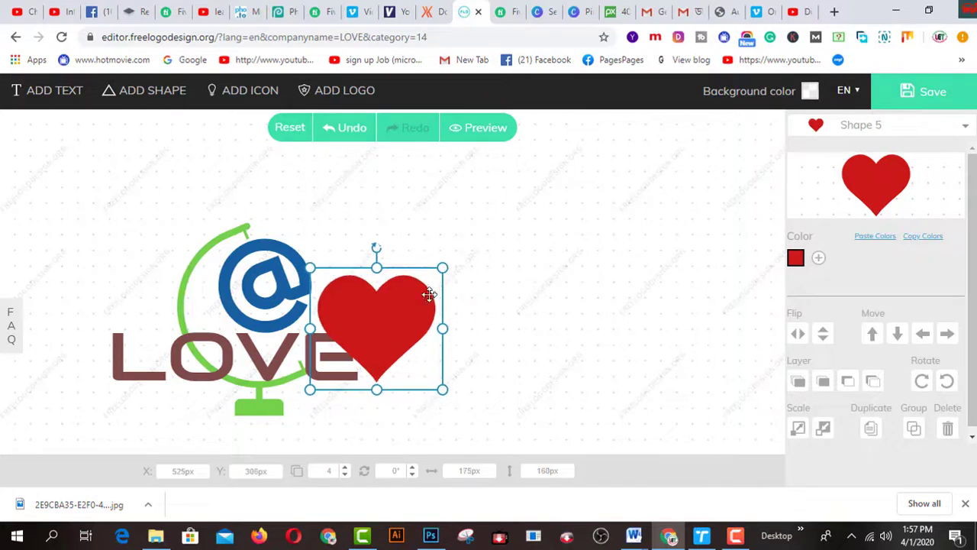
Review the icon search and the logo idea categories available for adding, and leave both without adding anything.
click(252, 93)
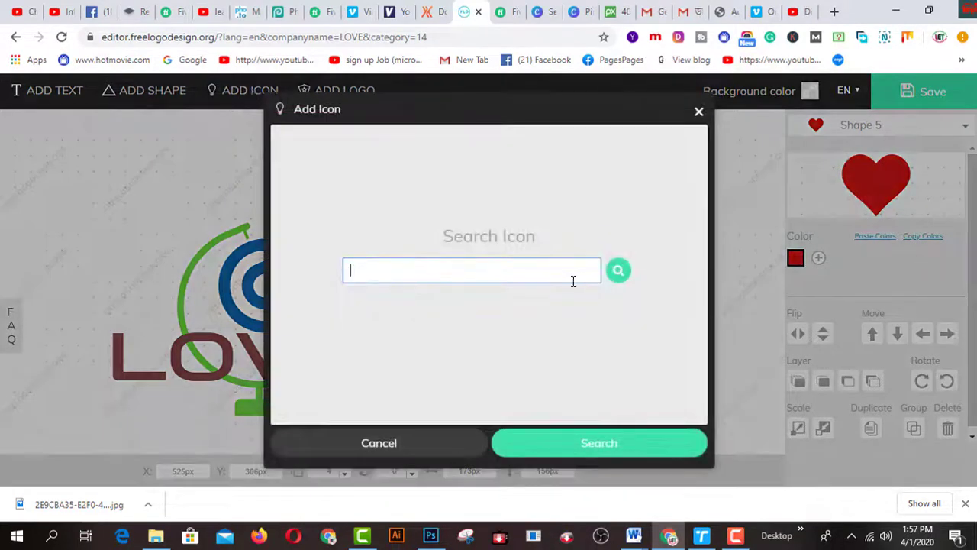
click(423, 452)
click(345, 93)
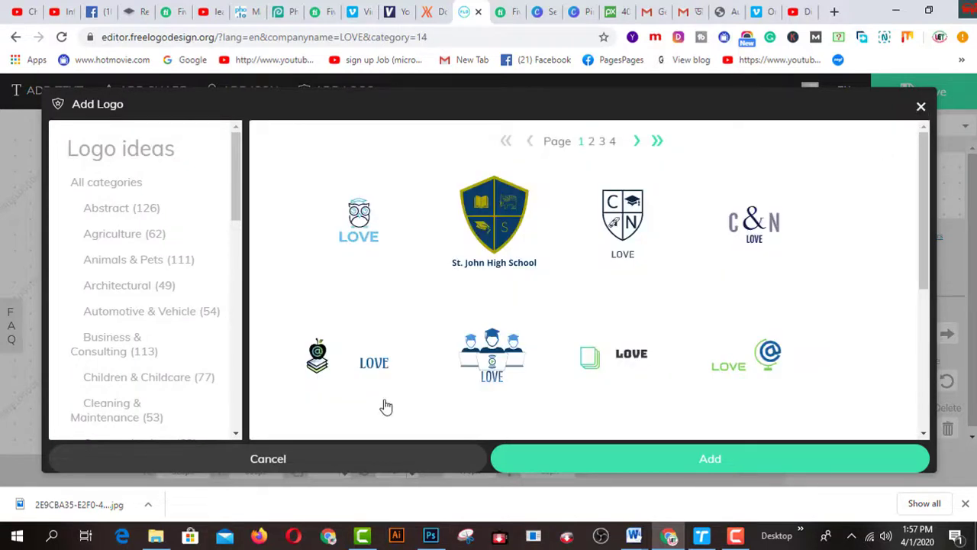
scroll(138, 264, down, 5)
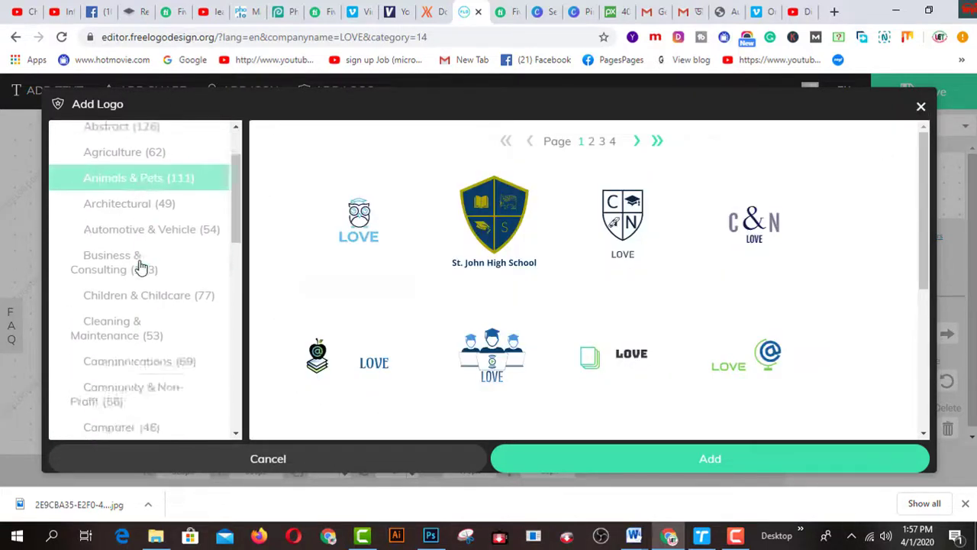
scroll(142, 267, up, 5)
scroll(143, 267, up, 3)
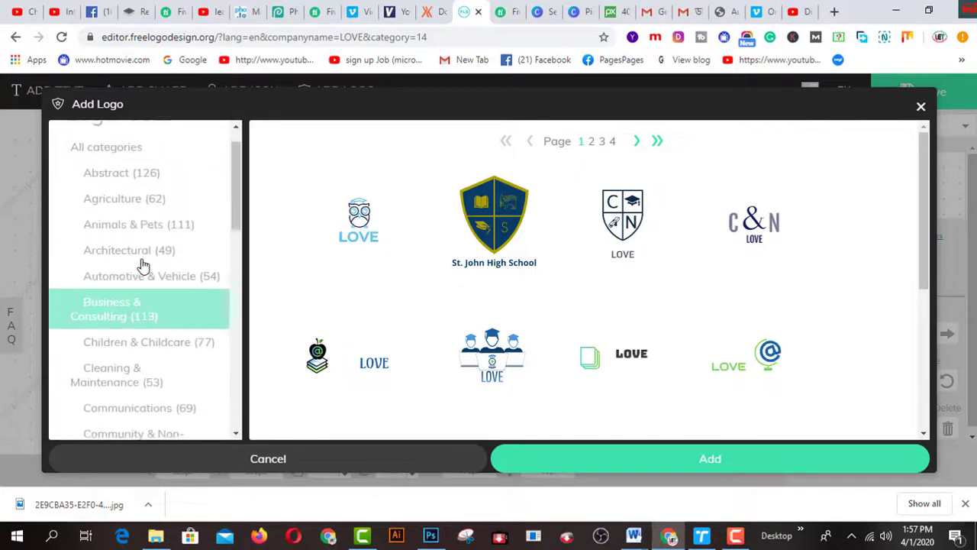
click(922, 109)
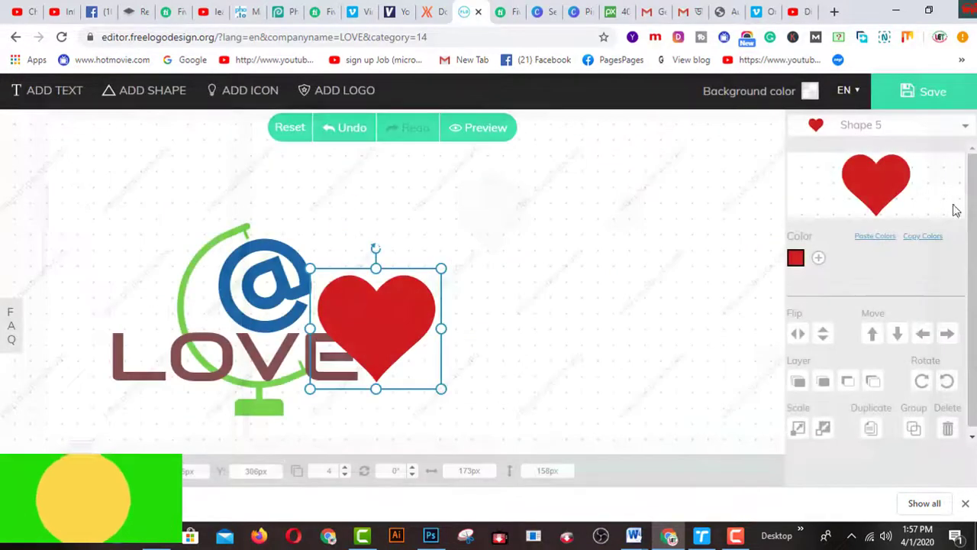
Set the background color to the light green 74d14c and nudge the heart slightly beside the @ sign.
mouse_move(382, 321)
mouse_down()
mouse_move(393, 321)
mouse_move(381, 316)
mouse_up()
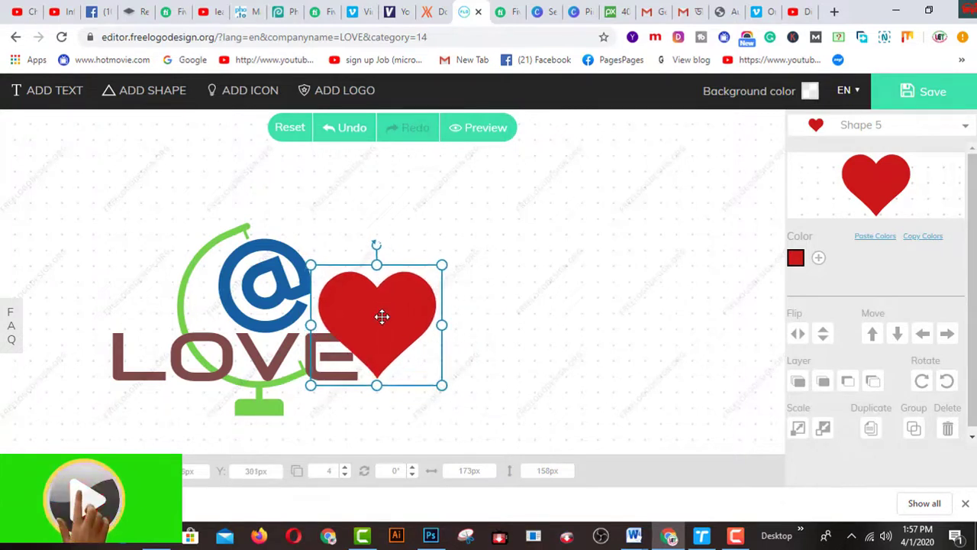
click(751, 99)
click(433, 136)
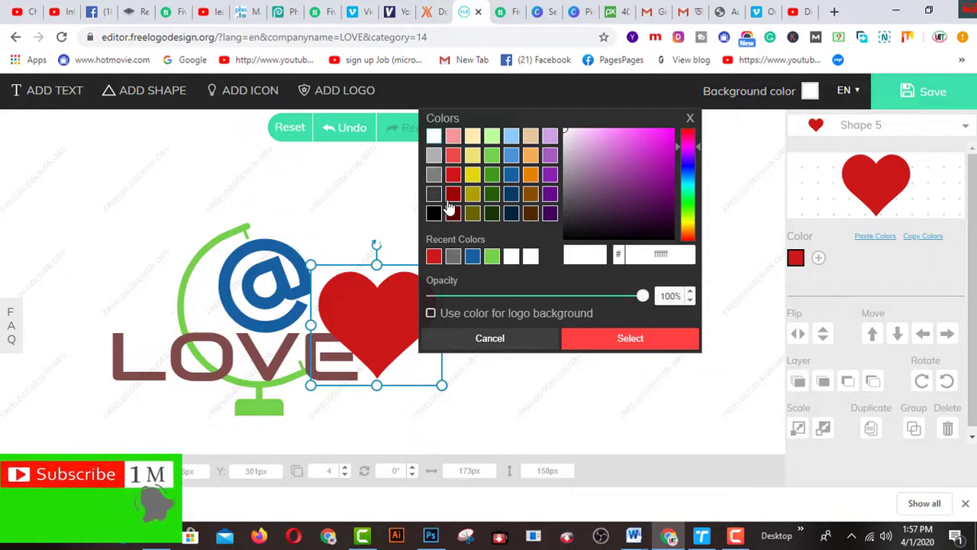
click(433, 174)
click(455, 259)
click(472, 256)
click(490, 258)
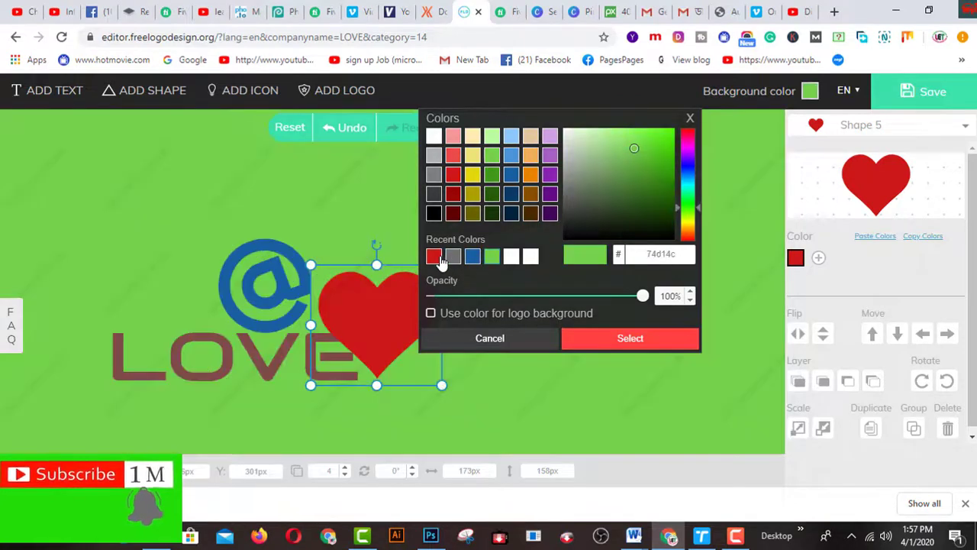
click(435, 257)
click(493, 258)
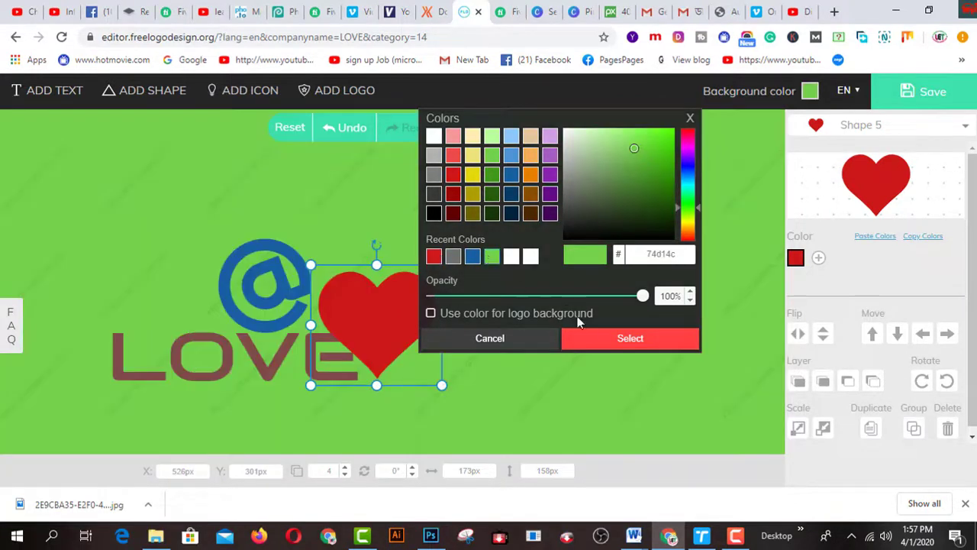
click(602, 345)
drag(386, 320, 388, 319)
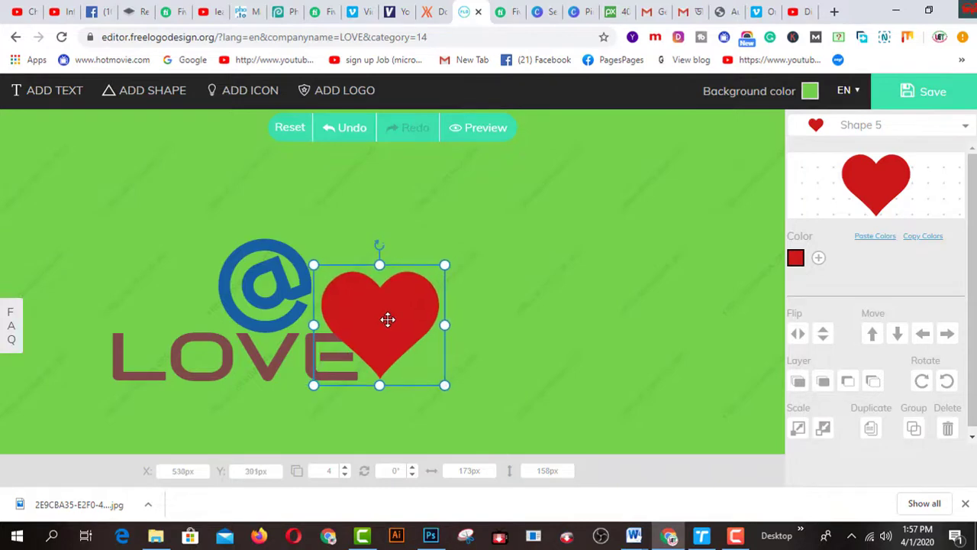
Preview the finished logo and review the free low-res, high-res and website package offers.
click(464, 132)
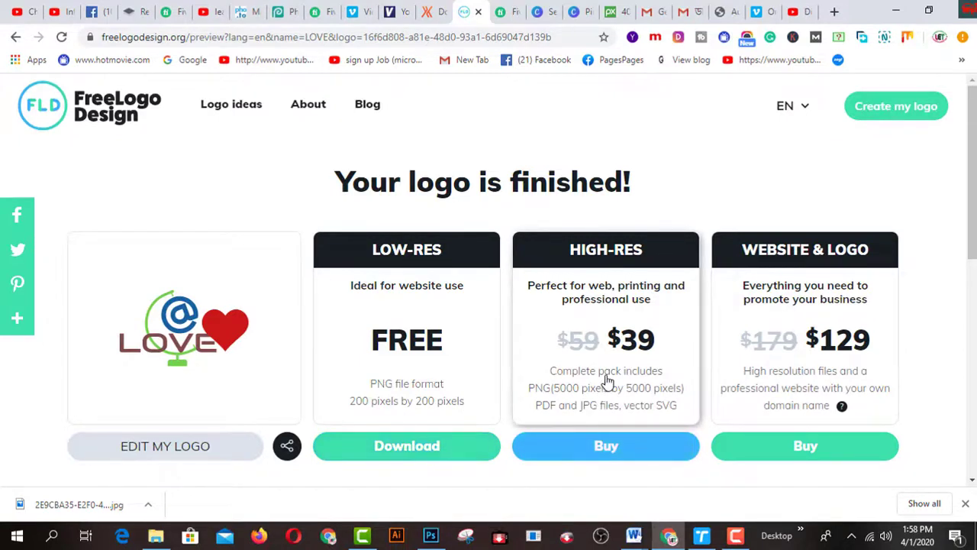
scroll(606, 381, down, 1)
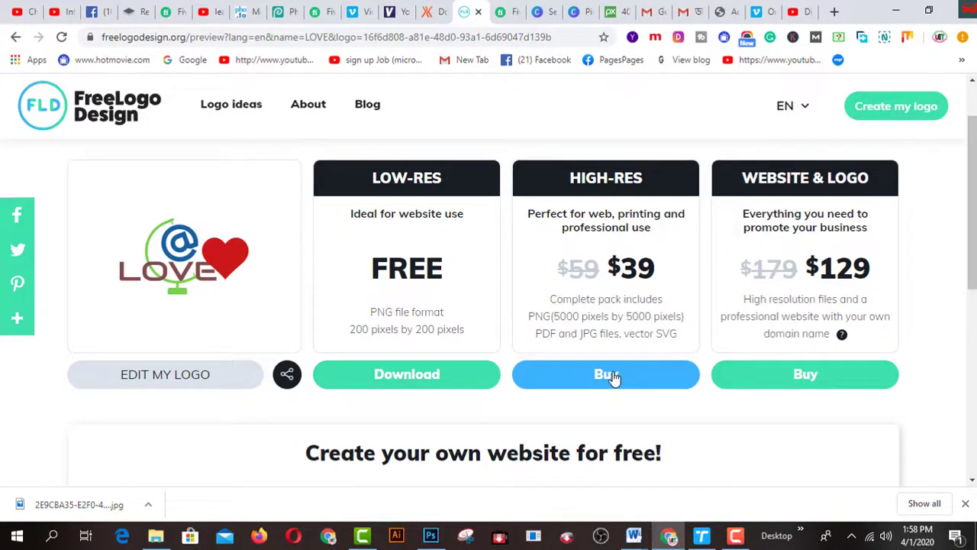
scroll(585, 384, up, 1)
scroll(585, 382, down, 2)
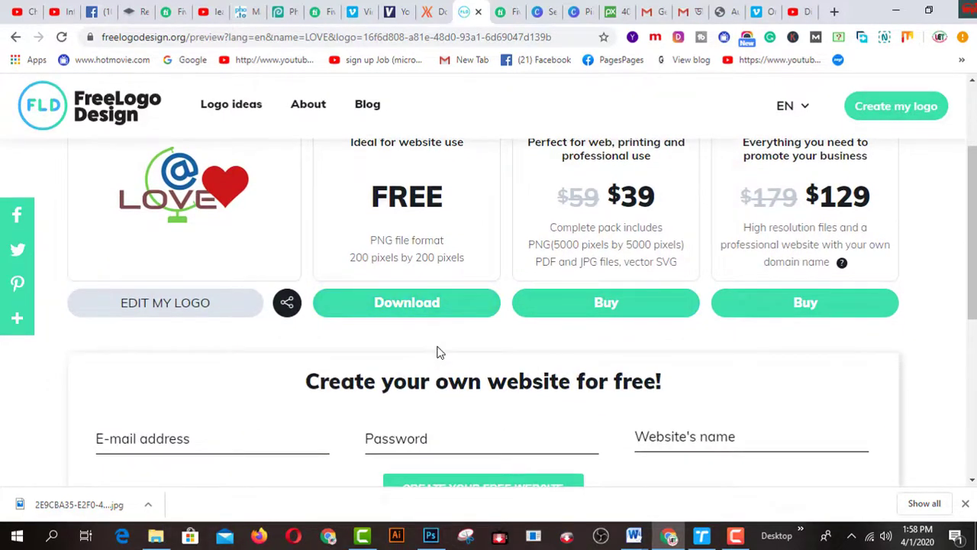
scroll(439, 352, up, 2)
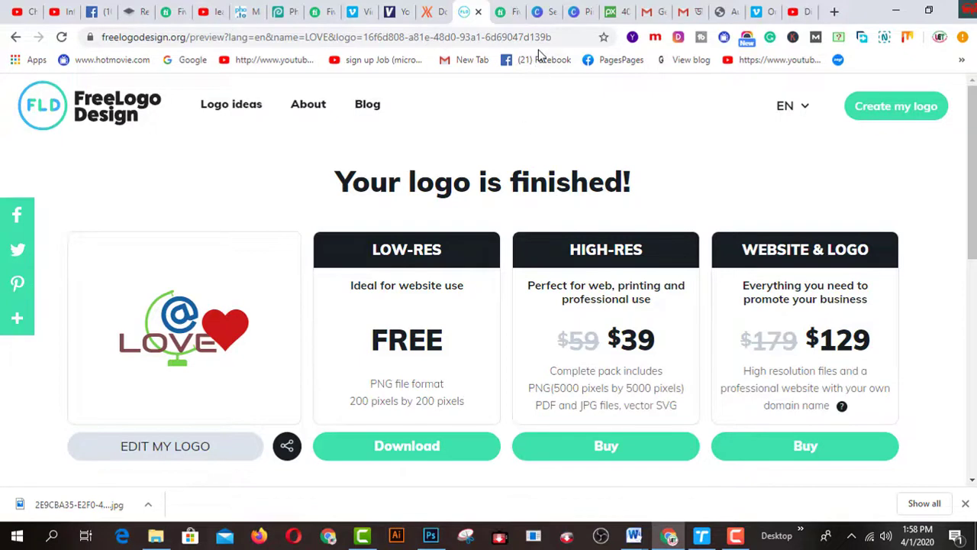
Switch to the Fiverr results for Instagram and Facebook static ads and examine the offered gigs and their starting prices.
click(510, 13)
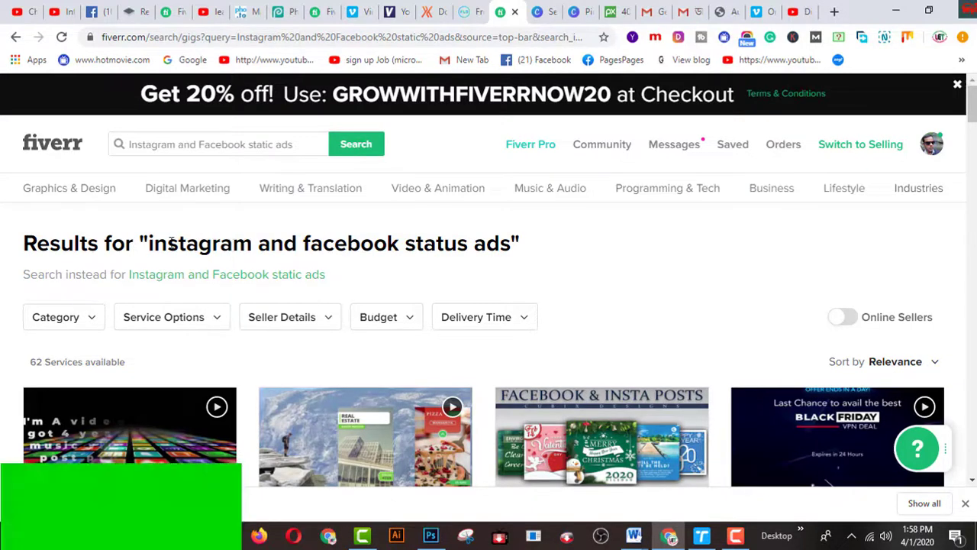
drag(150, 243, 232, 243)
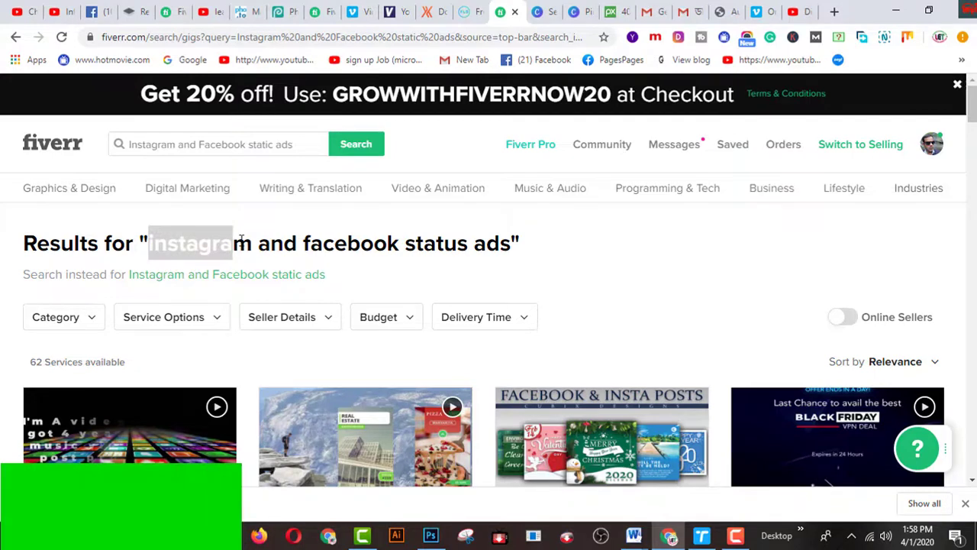
scroll(633, 280, down, 2)
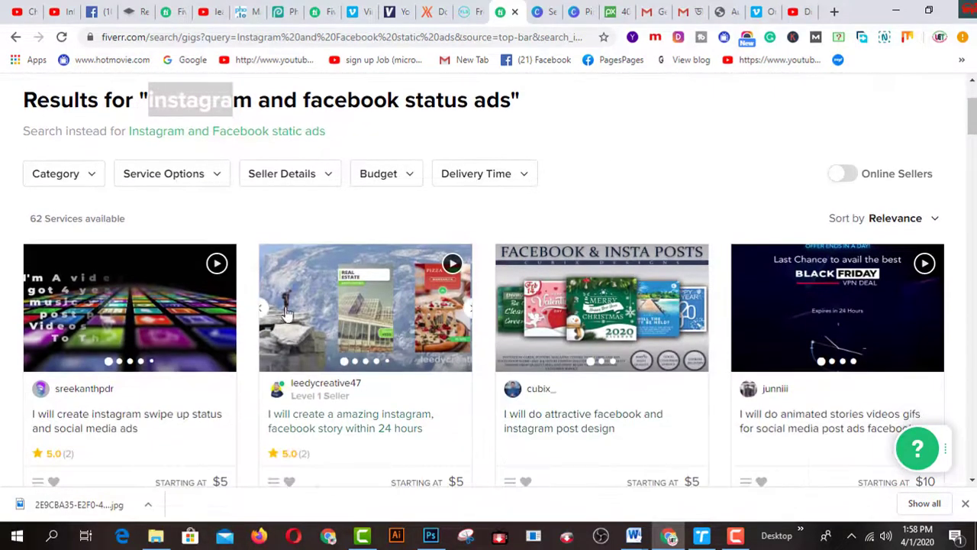
scroll(211, 320, down, 1)
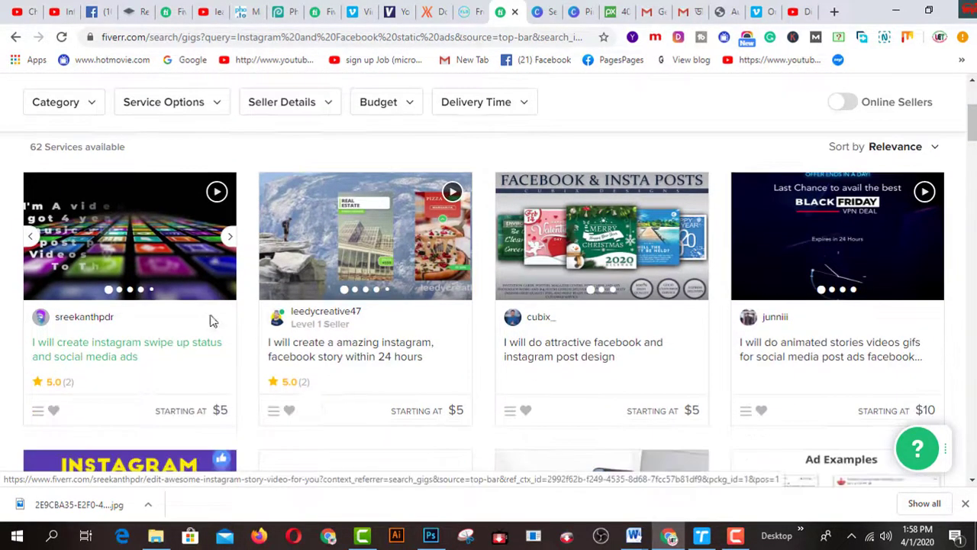
scroll(694, 371, down, 4)
scroll(727, 366, down, 10)
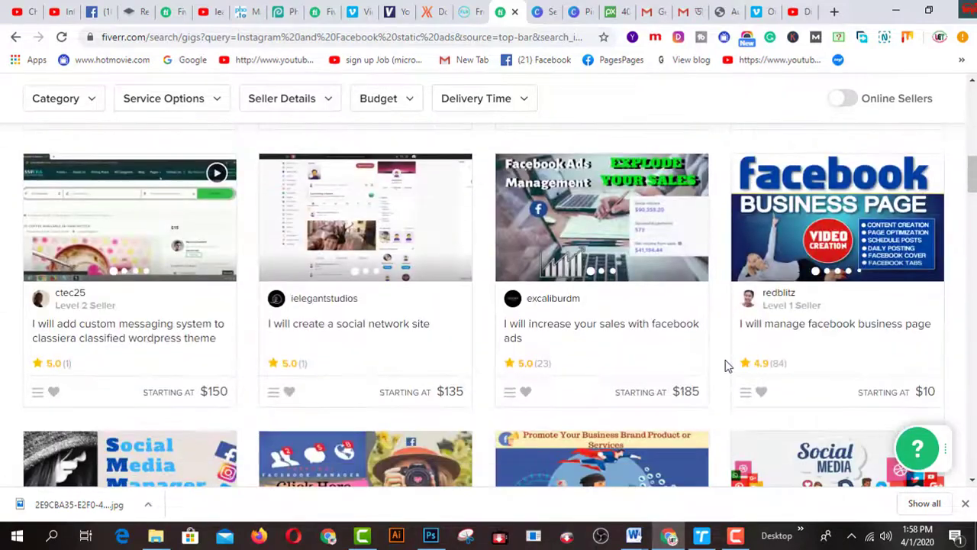
scroll(728, 366, up, 15)
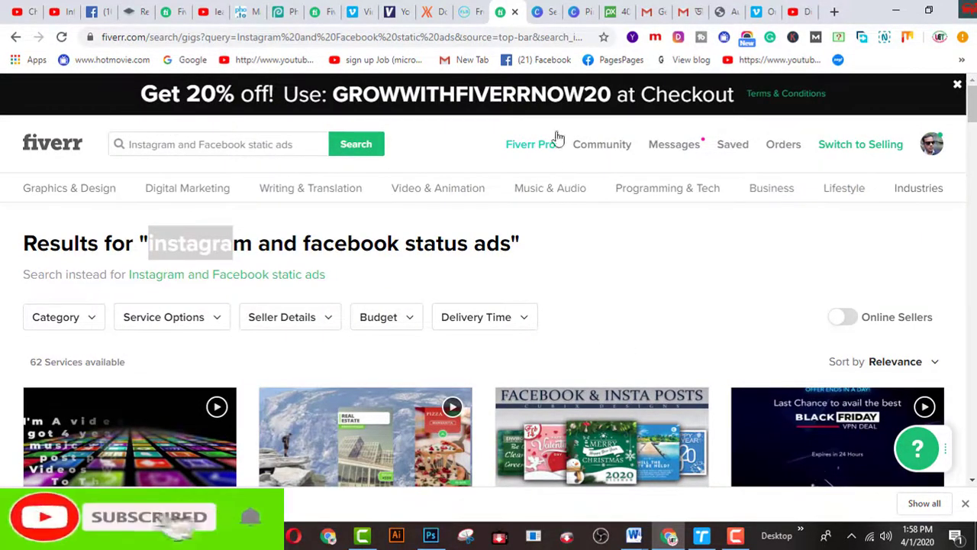
Switch to the Canva template results for Instagram static ads and examine the range of ready-made designs offered.
click(553, 16)
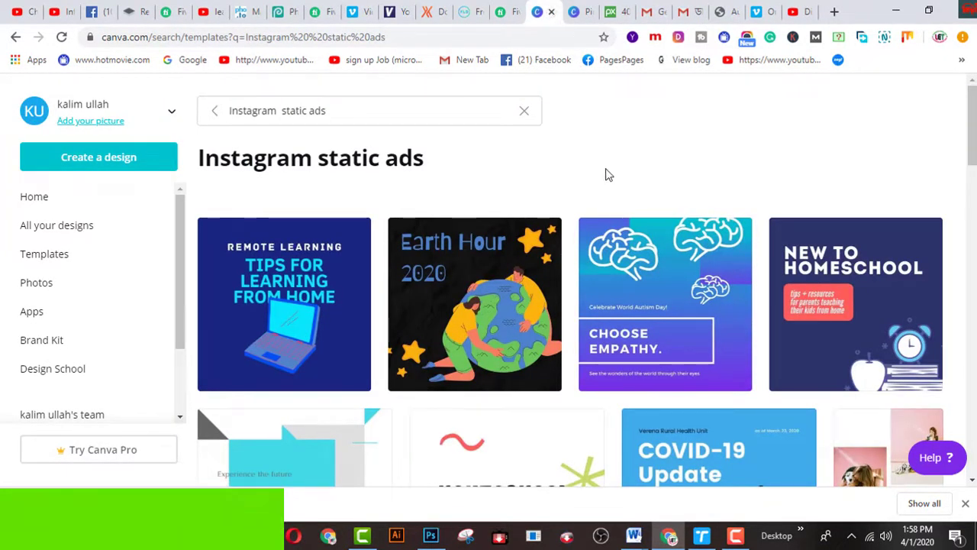
scroll(609, 175, down, 5)
scroll(627, 260, down, 2)
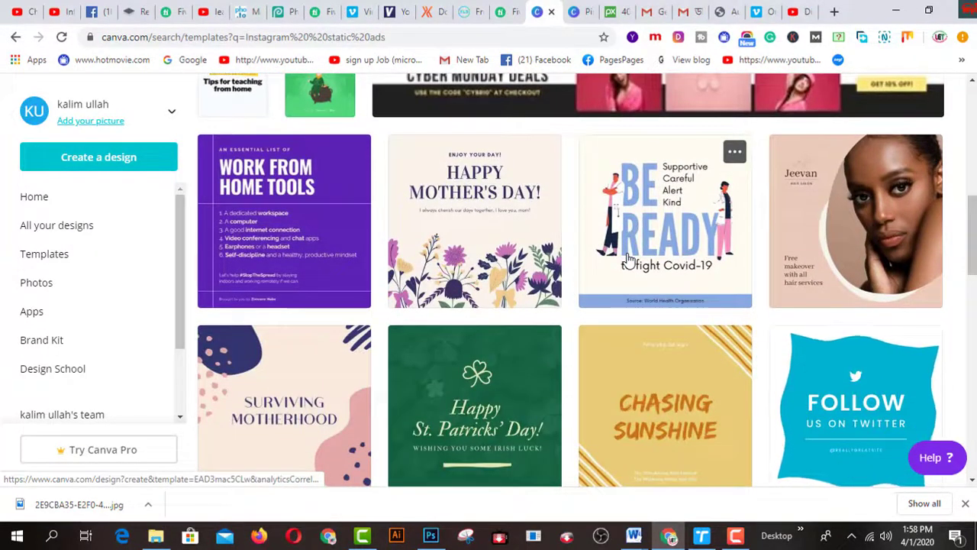
scroll(647, 257, down, 3)
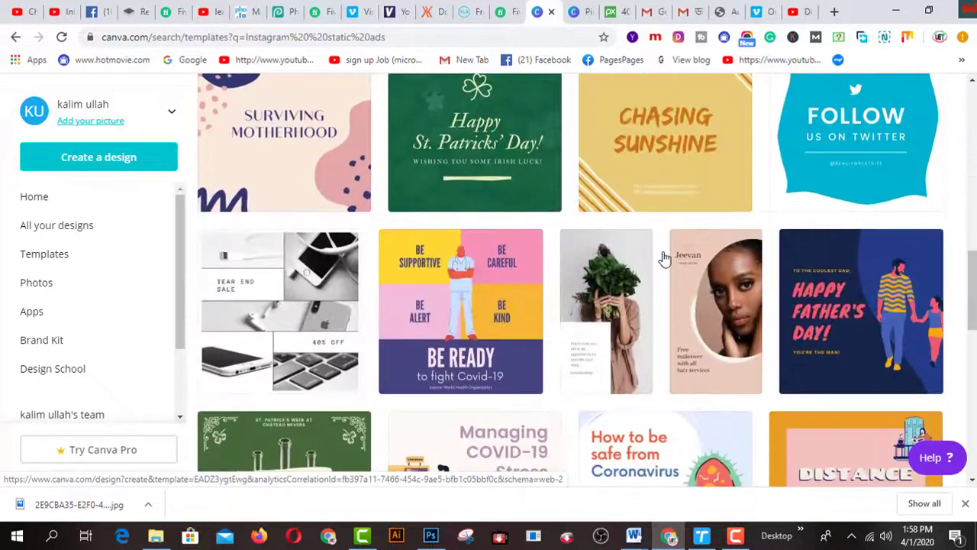
scroll(664, 258, down, 1)
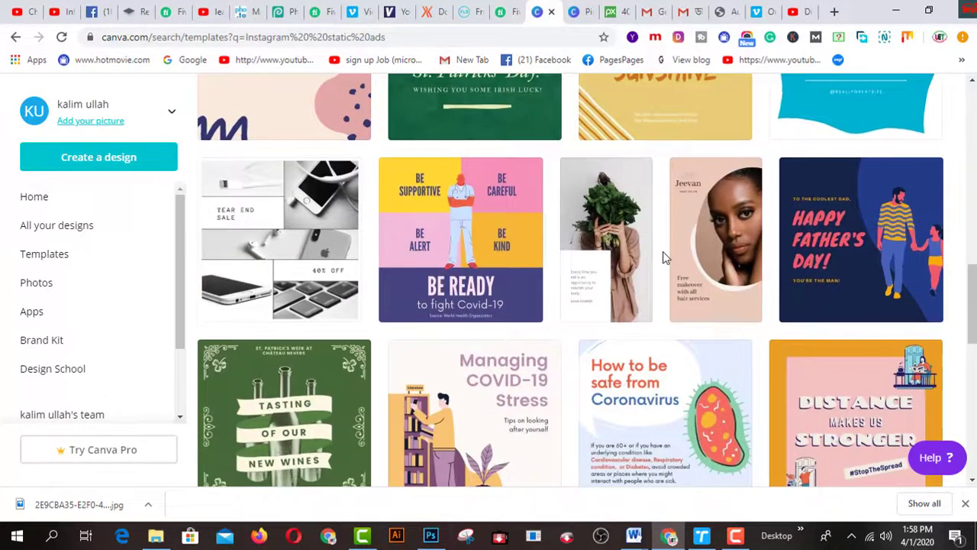
scroll(664, 258, down, 2)
scroll(665, 259, down, 1)
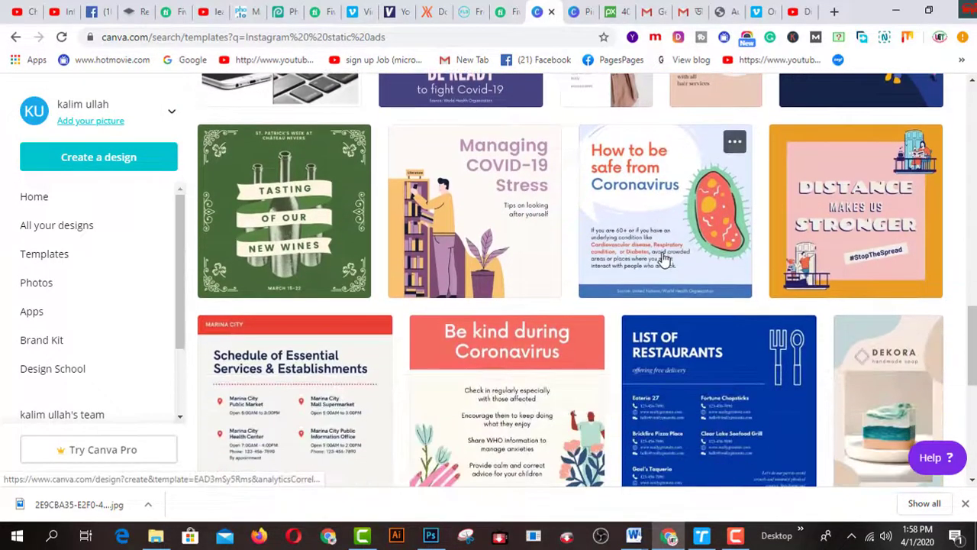
scroll(664, 260, down, 7)
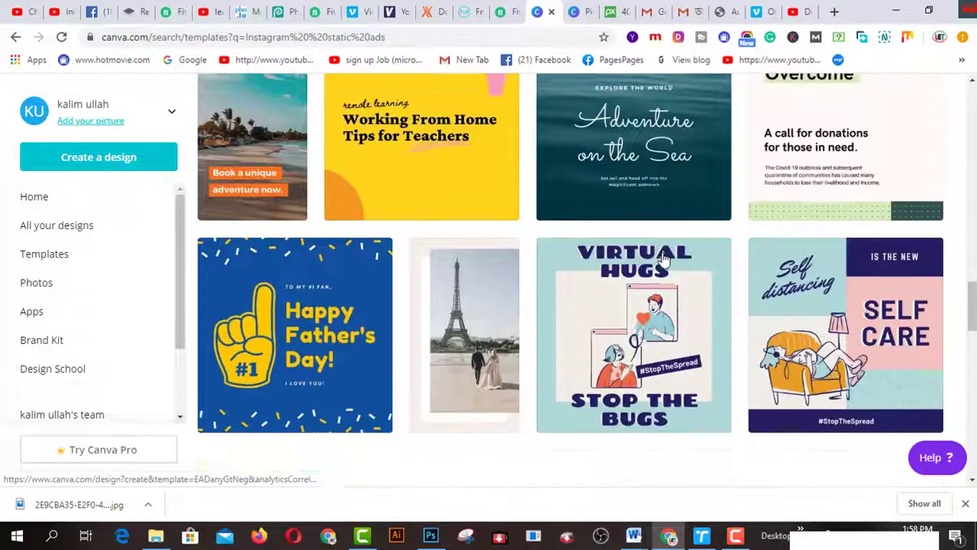
scroll(664, 259, down, 5)
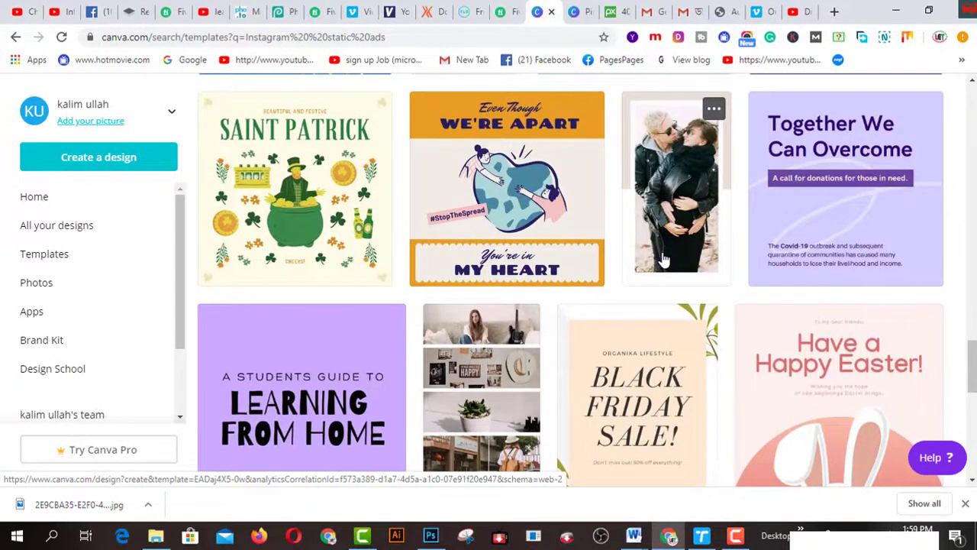
scroll(665, 260, down, 5)
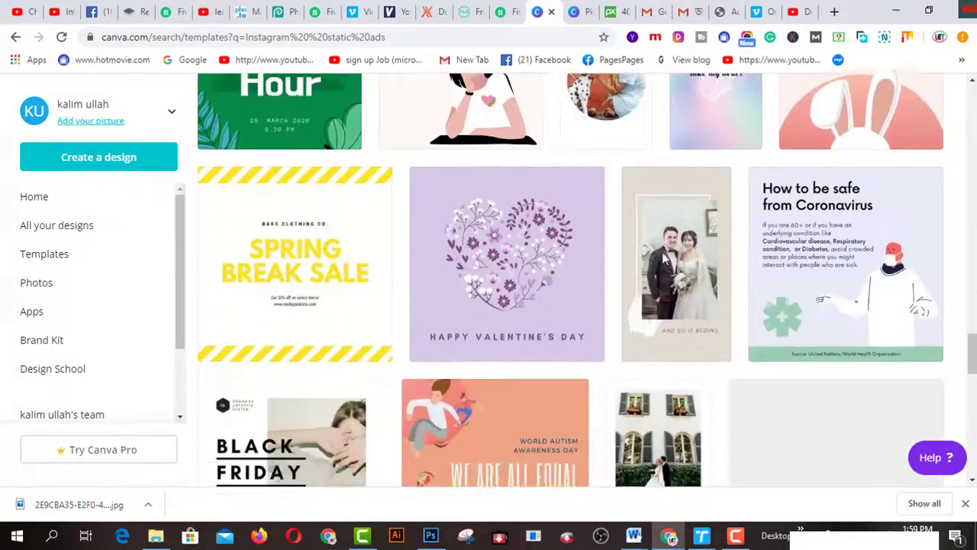